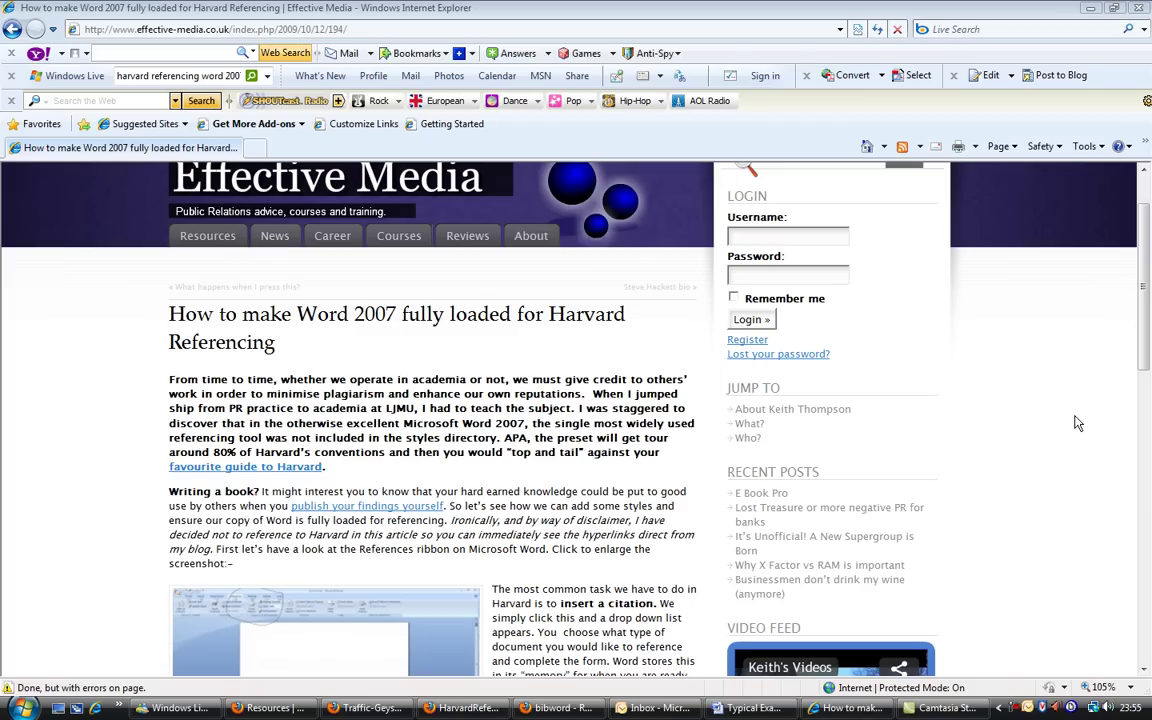
Switch to the Typical Exam question document in Word and delete the case study paragraph's citation and the reference entry below the questions
{"action": "key", "text": "BackSpace"}
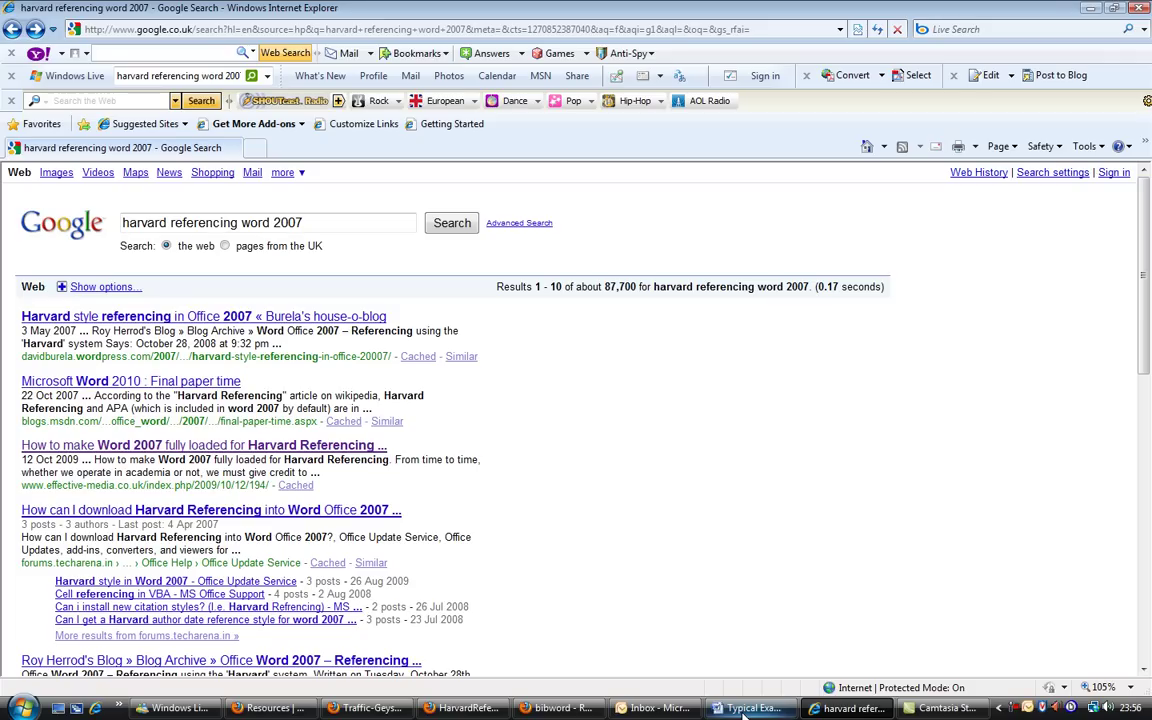
{"action": "left_click", "coordinate": [752, 708]}
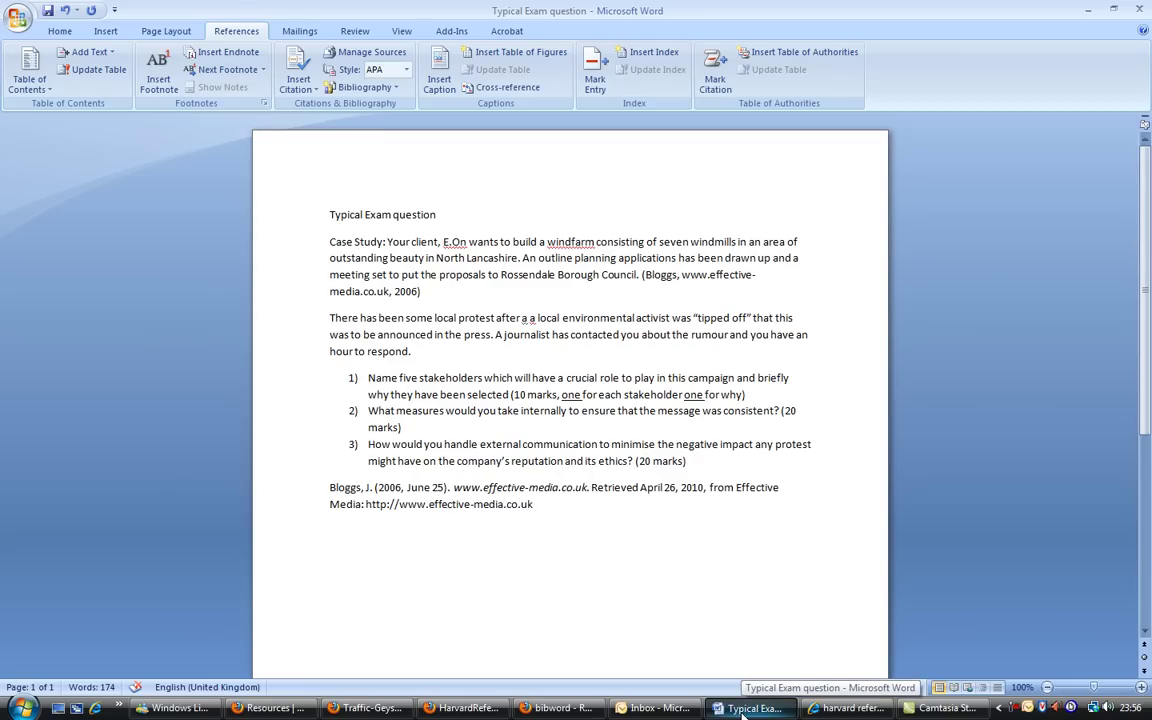
{"action": "left_click", "coordinate": [522, 296]}
{"action": "key", "text": "ctrl+shift+Left"}
{"action": "key", "text": "ctrl+shift+Left"}
{"action": "key", "text": "ctrl+shift+Left"}
{"action": "key", "text": "ctrl+shift+Left"}
{"action": "key", "text": "ctrl+shift+Left"}
{"action": "key", "text": "ctrl+shift+Left"}
{"action": "key", "text": "ctrl+shift+Left"}
{"action": "key", "text": "ctrl+shift+Left"}
{"action": "key", "text": "ctrl+shift+Left"}
{"action": "key", "text": "ctrl+shift+Left"}
{"action": "key", "text": "ctrl+shift+Left"}
{"action": "key", "text": "ctrl+shift+Left"}
{"action": "key", "text": "ctrl+shift+Left"}
{"action": "key", "text": "ctrl+shift+Left"}
{"action": "key", "text": "ctrl+shift+Left"}
{"action": "key", "text": "BackSpace"}
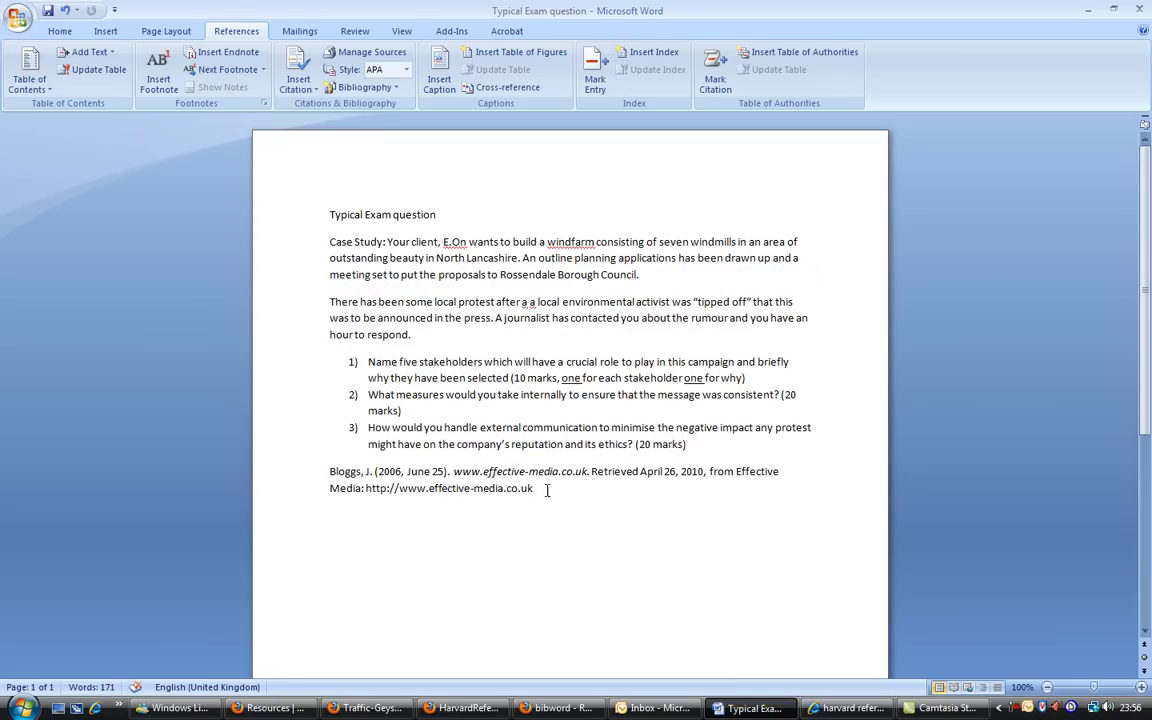
{"action": "triple_click", "coordinate": [340, 490]}
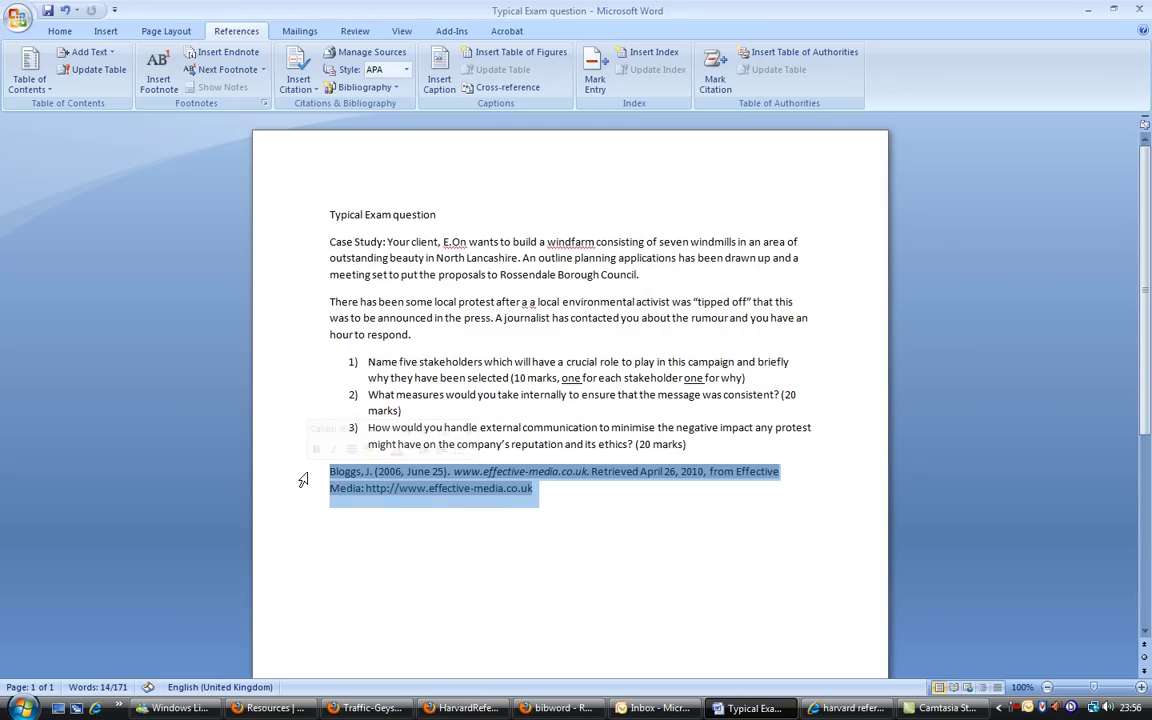
{"action": "key", "text": "Delete"}
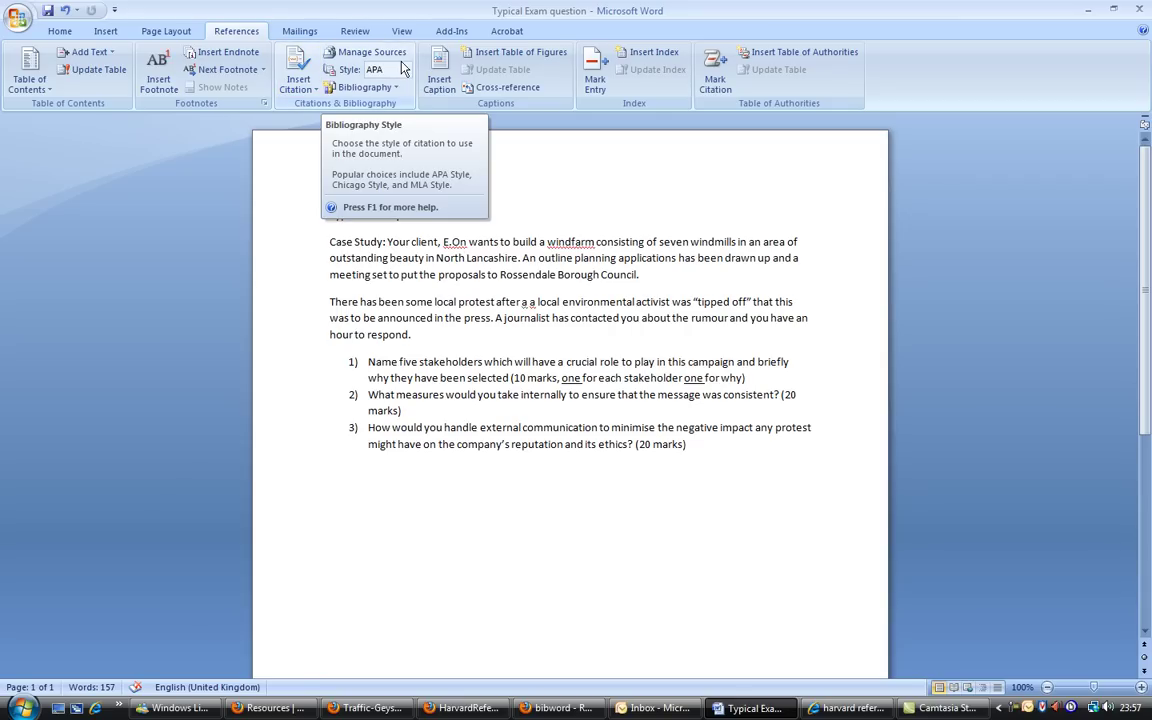
Start a new Web site source for a citation after "hour to respond." and enter the author's full name
{"action": "left_click", "coordinate": [451, 334]}
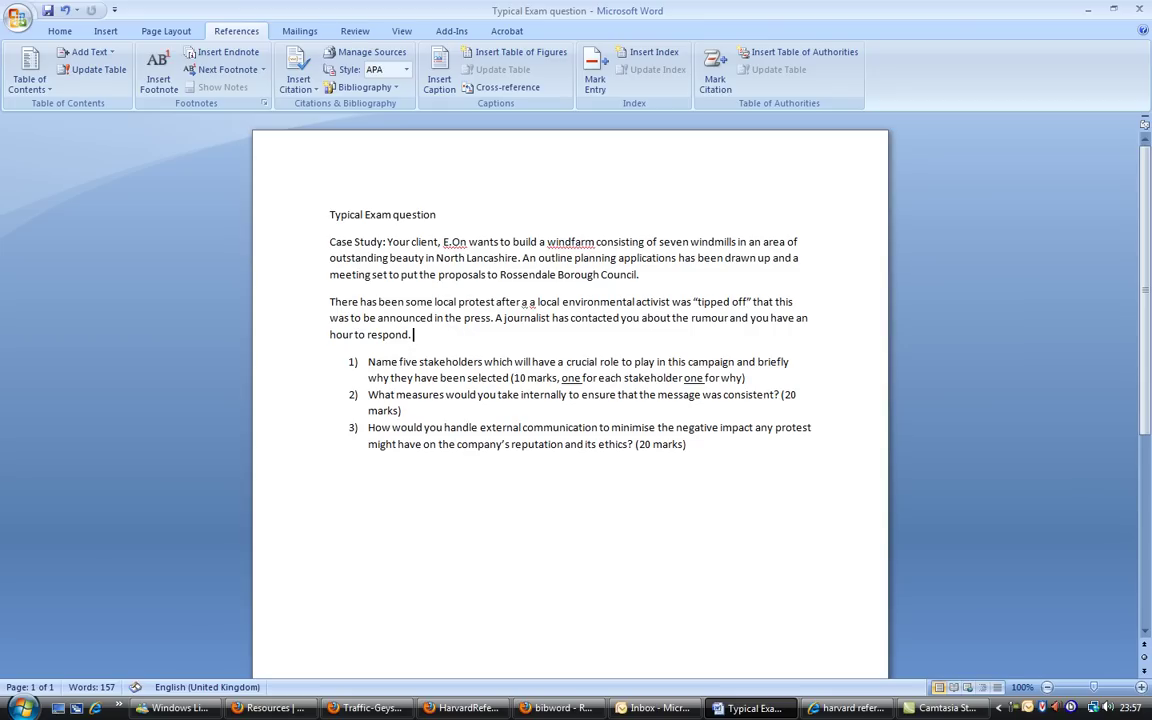
{"action": "left_click", "coordinate": [295, 70]}
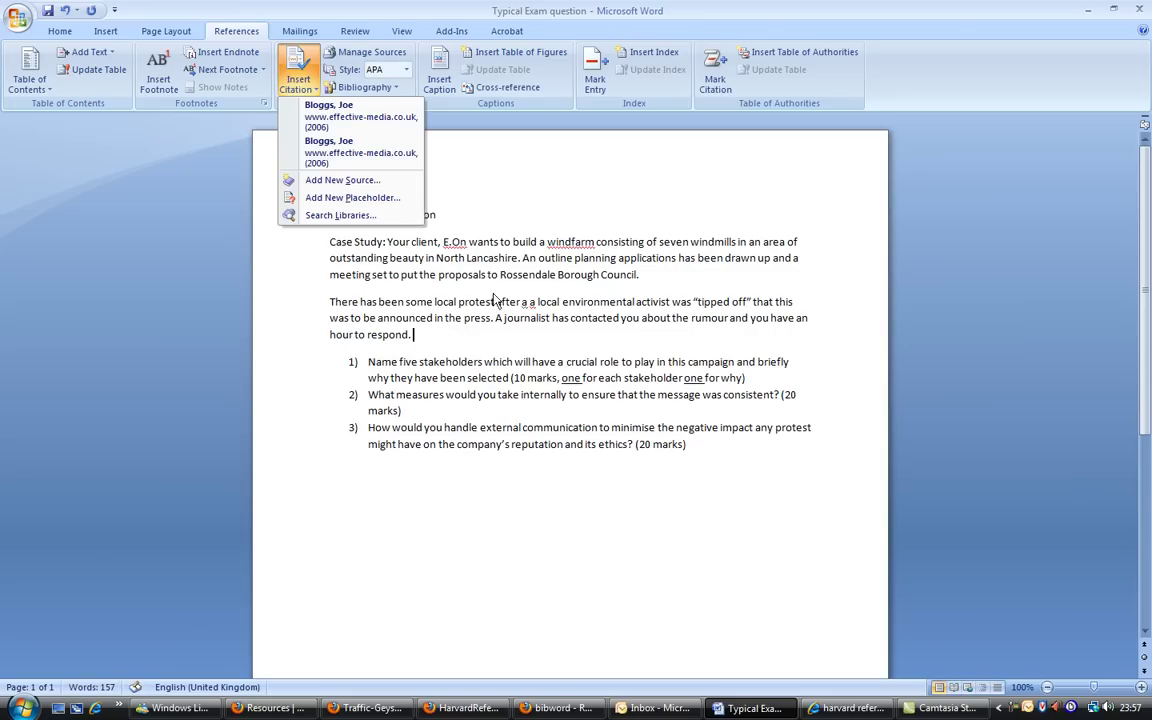
{"action": "left_click", "coordinate": [342, 179]}
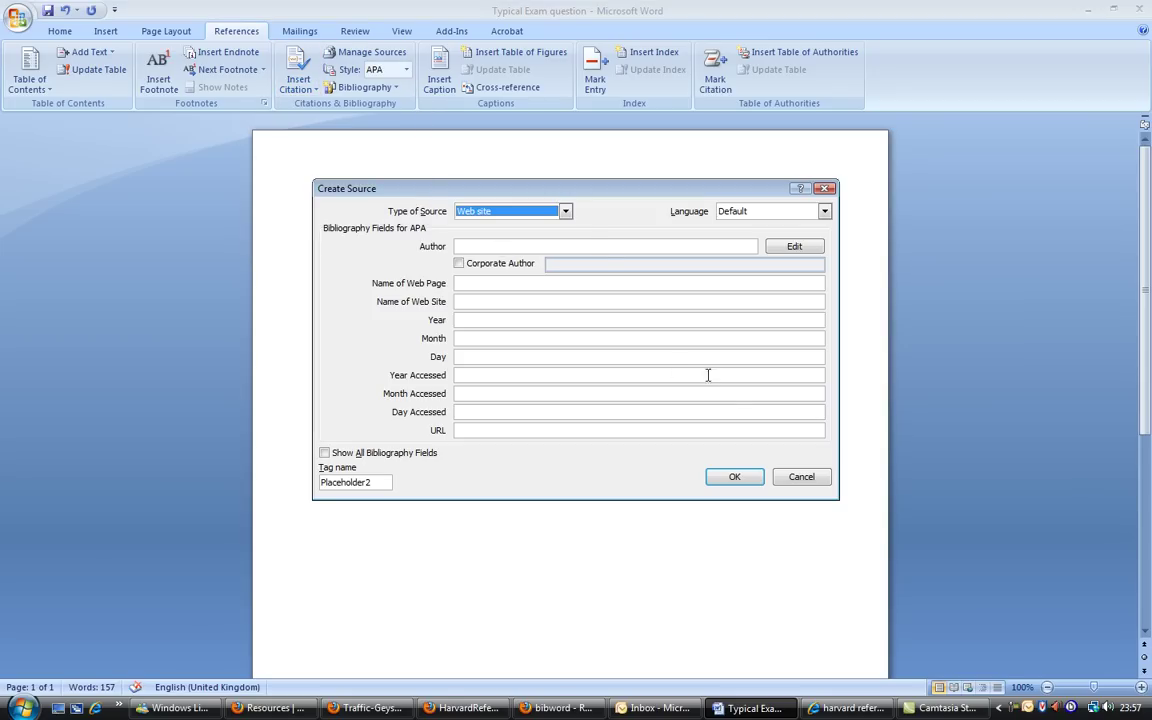
{"action": "left_click", "coordinate": [535, 246]}
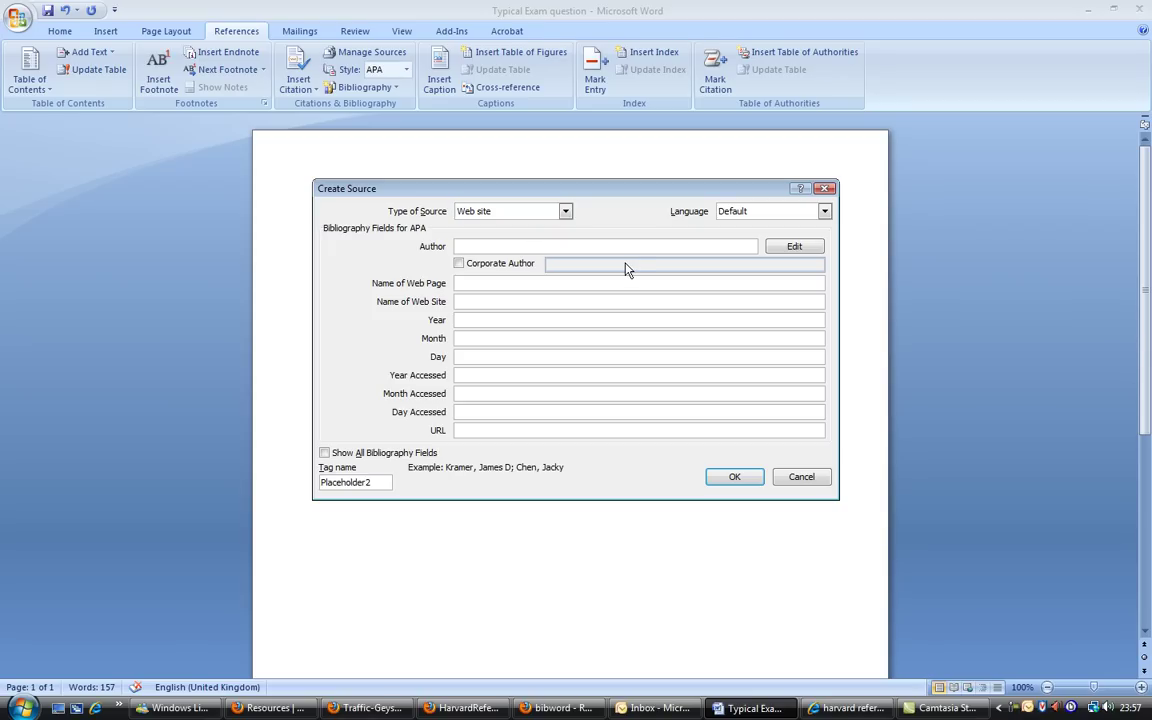
{"action": "type", "text": "Keith Thompson"}
Set the source's web page name to Effective Media and its web site name to PR for Profit
{"action": "key", "text": "Tab"}
{"action": "key", "text": "Tab"}
{"action": "key", "text": "Tab"}
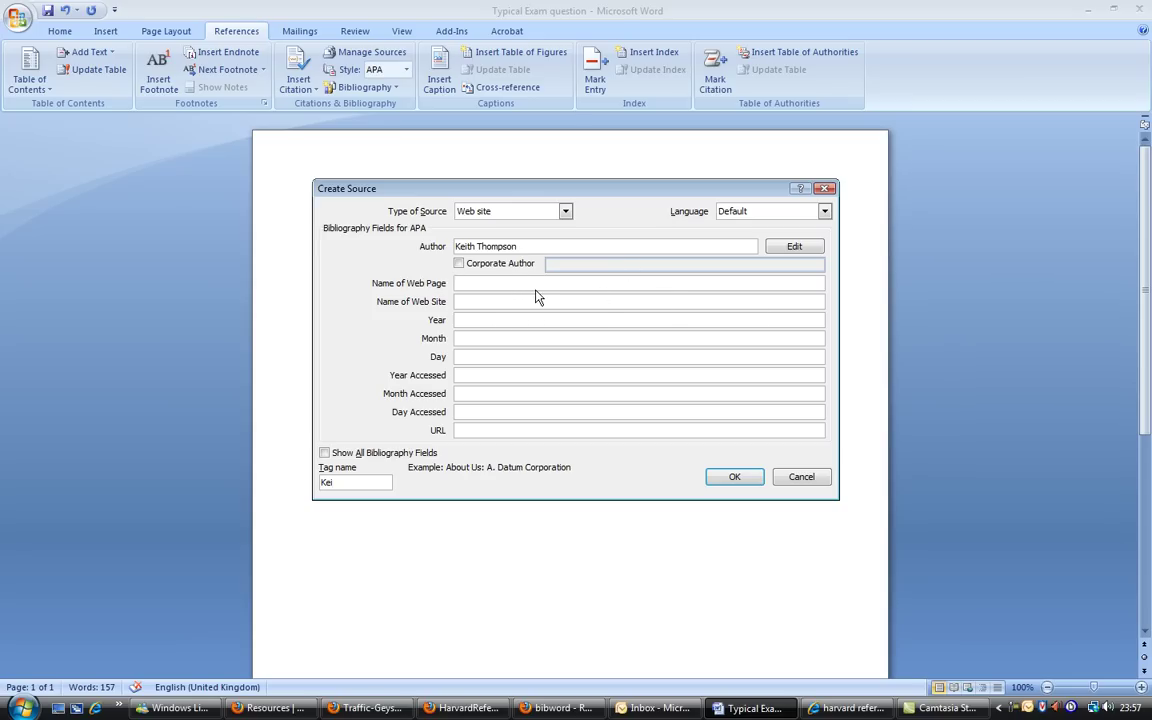
{"action": "type", "text": "Effective Media"}
{"action": "left_click", "coordinate": [478, 301]}
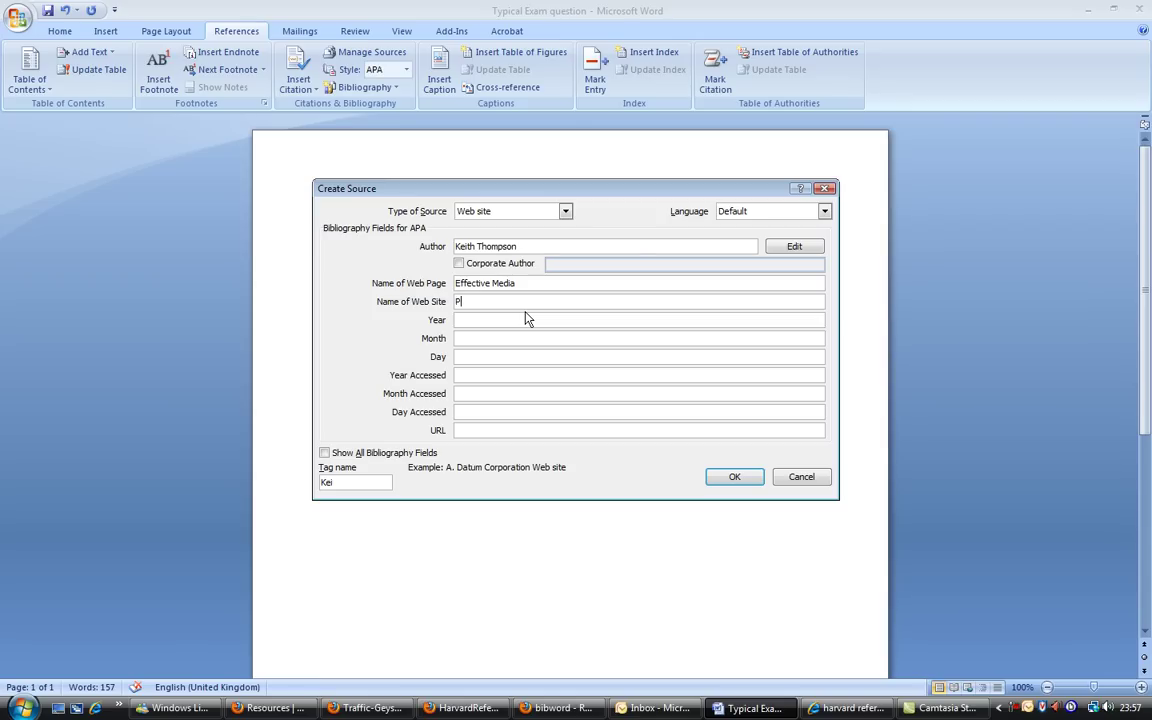
{"action": "type", "text": "PR for Profit"}
Set the source's publication date to year 2006, month June, day 25
{"action": "left_click", "coordinate": [504, 319]}
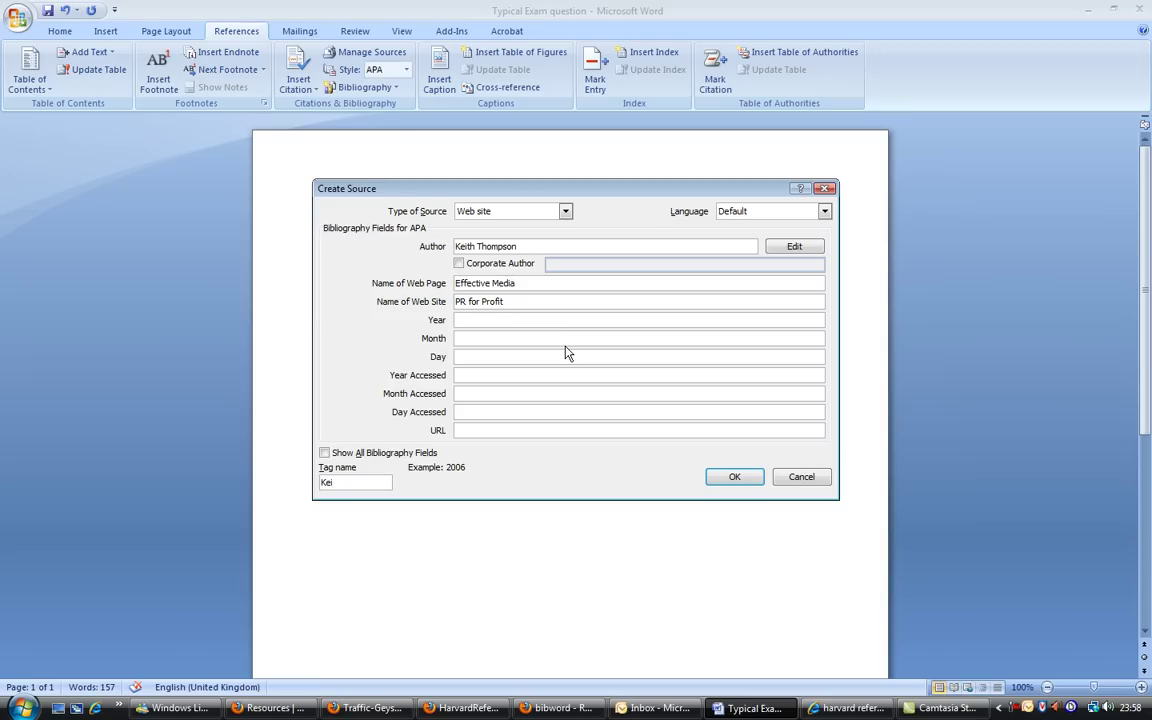
{"action": "type", "text": "2006"}
{"action": "left_click", "coordinate": [492, 339]}
{"action": "type", "text": "June"}
{"action": "left_click", "coordinate": [480, 357]}
{"action": "type", "text": "25"}
Set the source's access date to year 2010, month April, day 20
{"action": "left_click", "coordinate": [468, 374]}
{"action": "type", "text": "2010"}
{"action": "left_click", "coordinate": [491, 393]}
{"action": "type", "text": "April"}
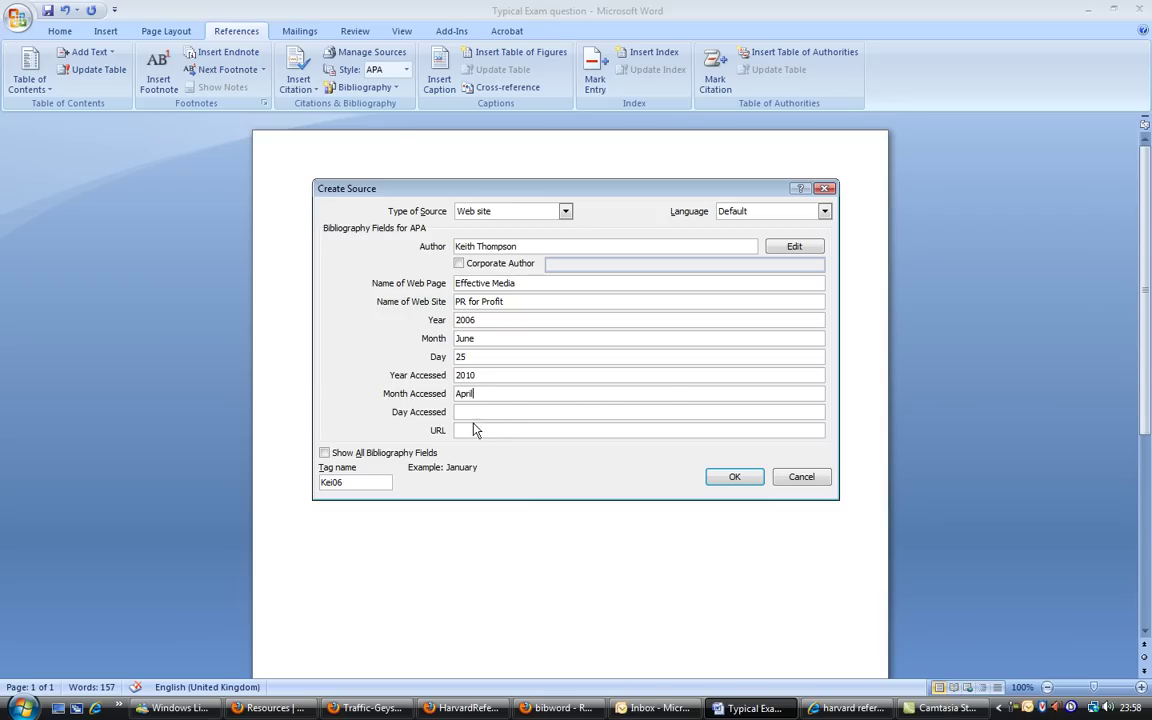
{"action": "left_click", "coordinate": [488, 414]}
{"action": "type", "text": "20"}
{"action": "left_click", "coordinate": [486, 430]}
{"action": "type", "text": "http:"}
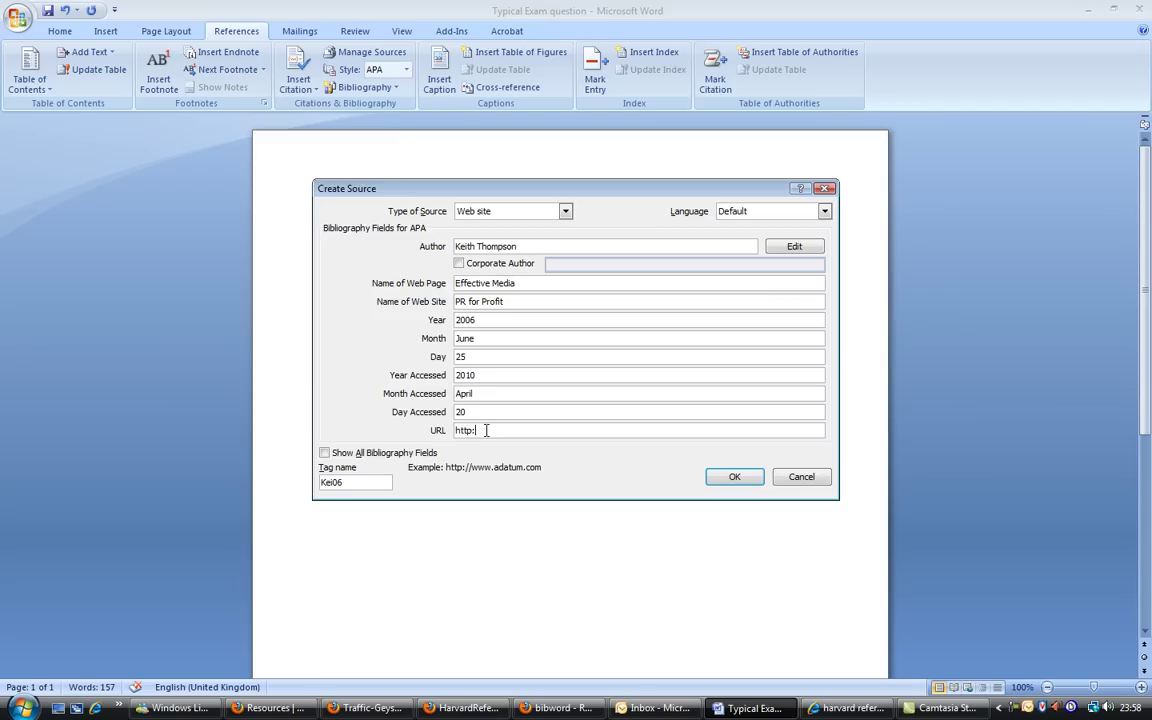
{"action": "type", "text": "//www.effective-media.co.uk"}
{"action": "key", "text": "Return"}
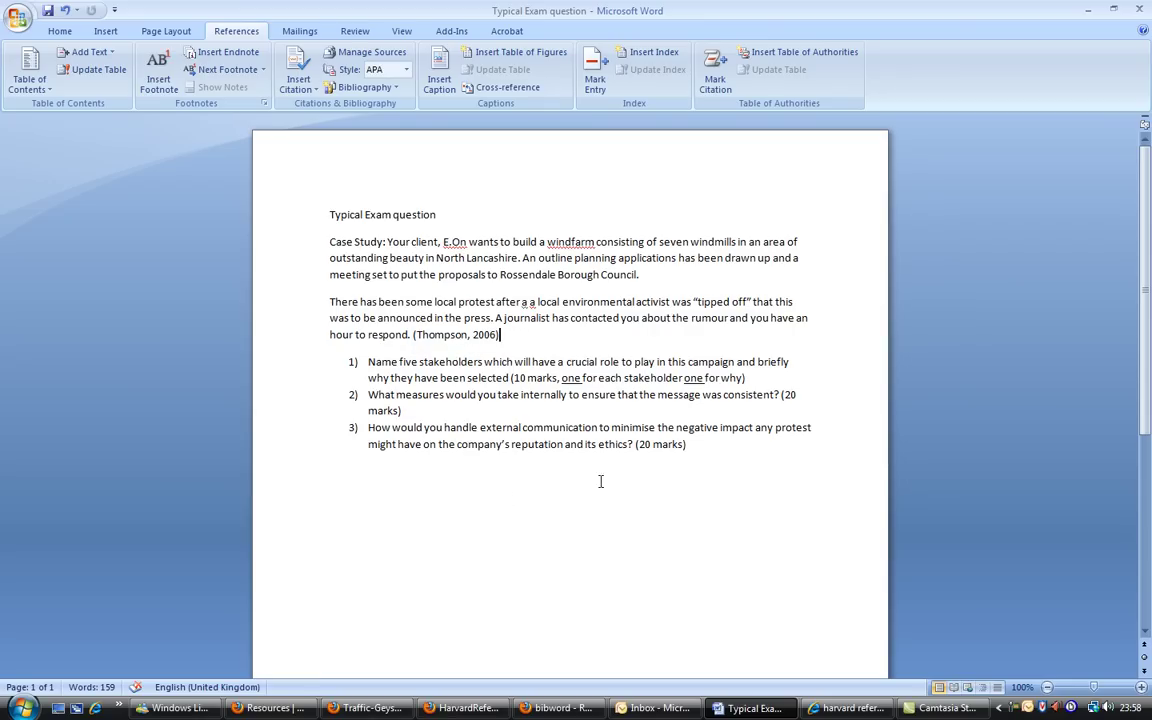
Add the line "Bibliography" below the exam questions and insert the built-in Bibliography layout there
{"action": "left_click", "coordinate": [342, 478]}
{"action": "type", "text": "Bibliography"}
{"action": "left_click", "coordinate": [397, 89]}
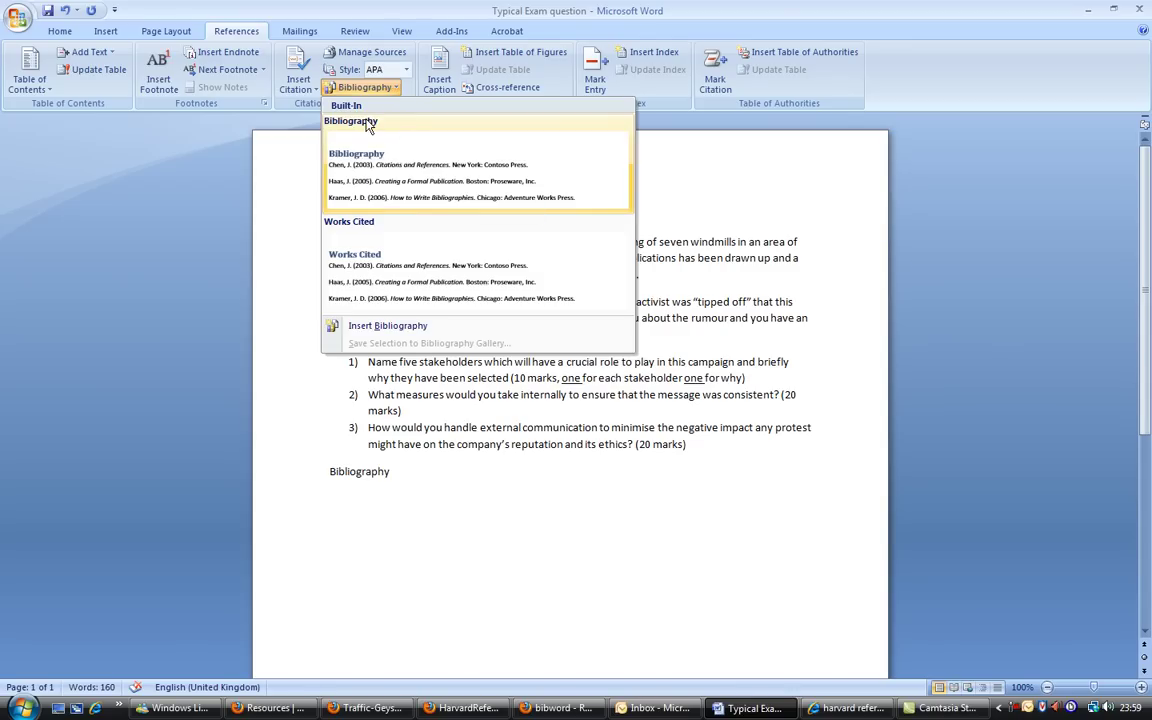
{"action": "left_click", "coordinate": [368, 121]}
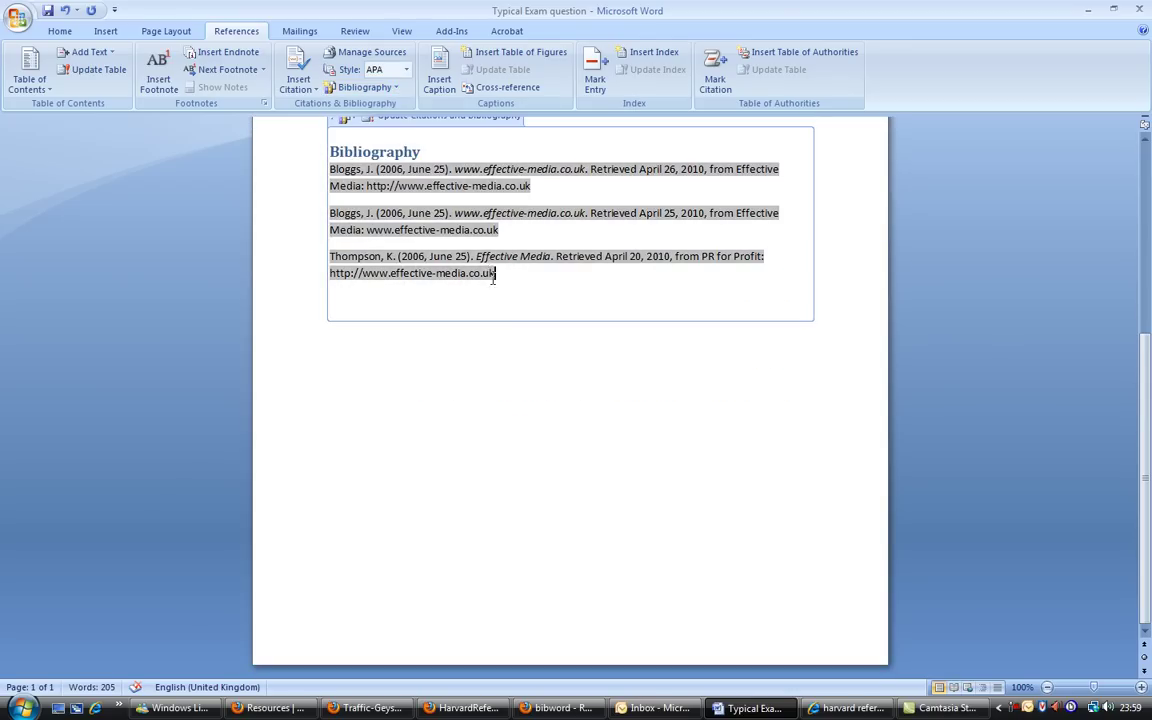
Review the entries in the inserted bibliography and the list of available citation styles, including the Harvard variants
{"action": "left_click", "coordinate": [493, 273]}
{"action": "left_click", "coordinate": [500, 230]}
{"action": "triple_click", "coordinate": [514, 270]}
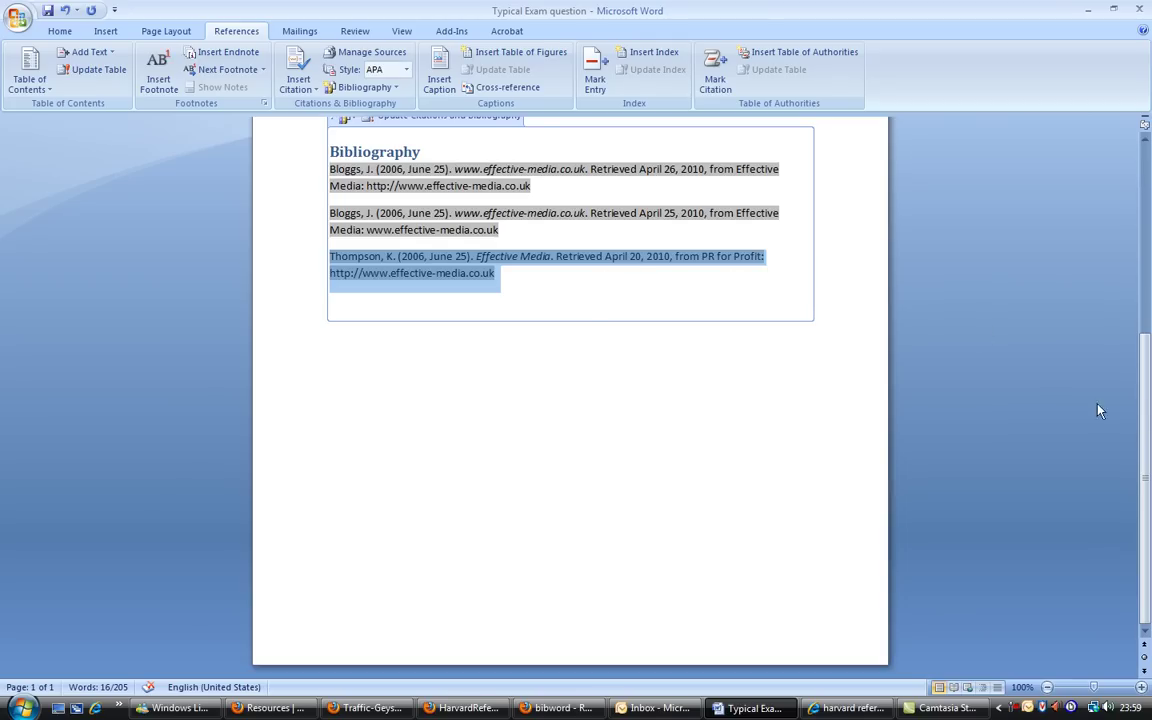
{"action": "scroll", "coordinate": [1143, 360], "scroll_direction": "up", "scroll_amount": 7}
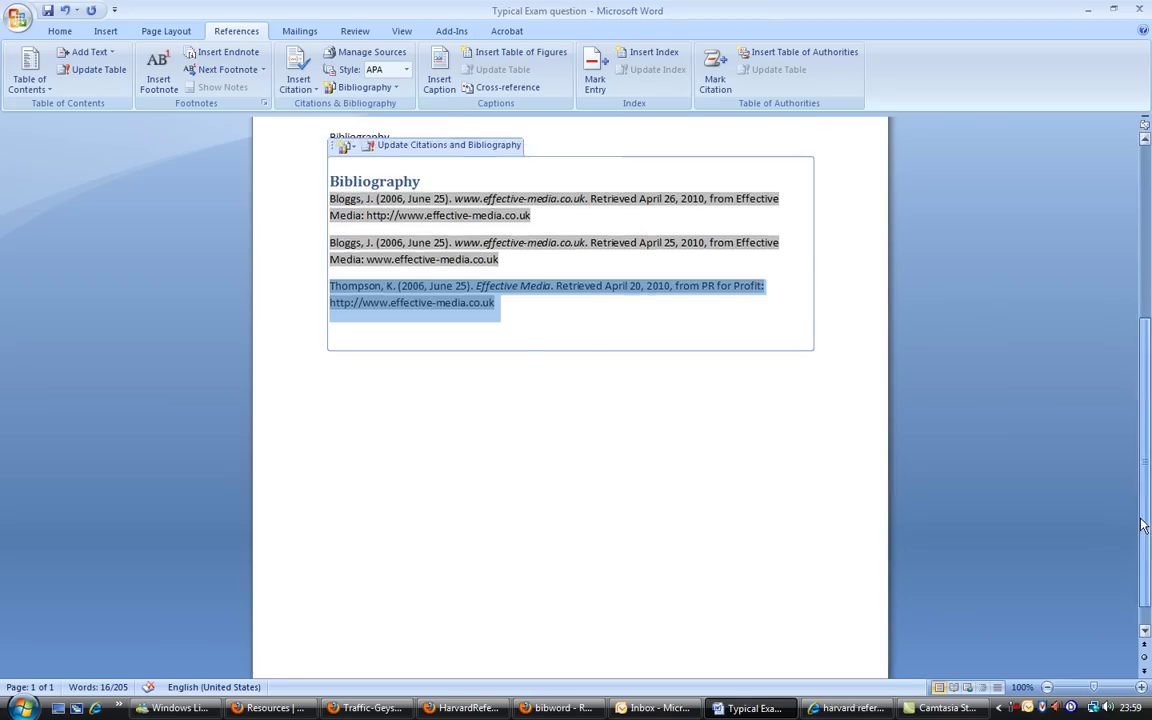
{"action": "scroll", "coordinate": [1143, 360], "scroll_direction": "up", "scroll_amount": 1}
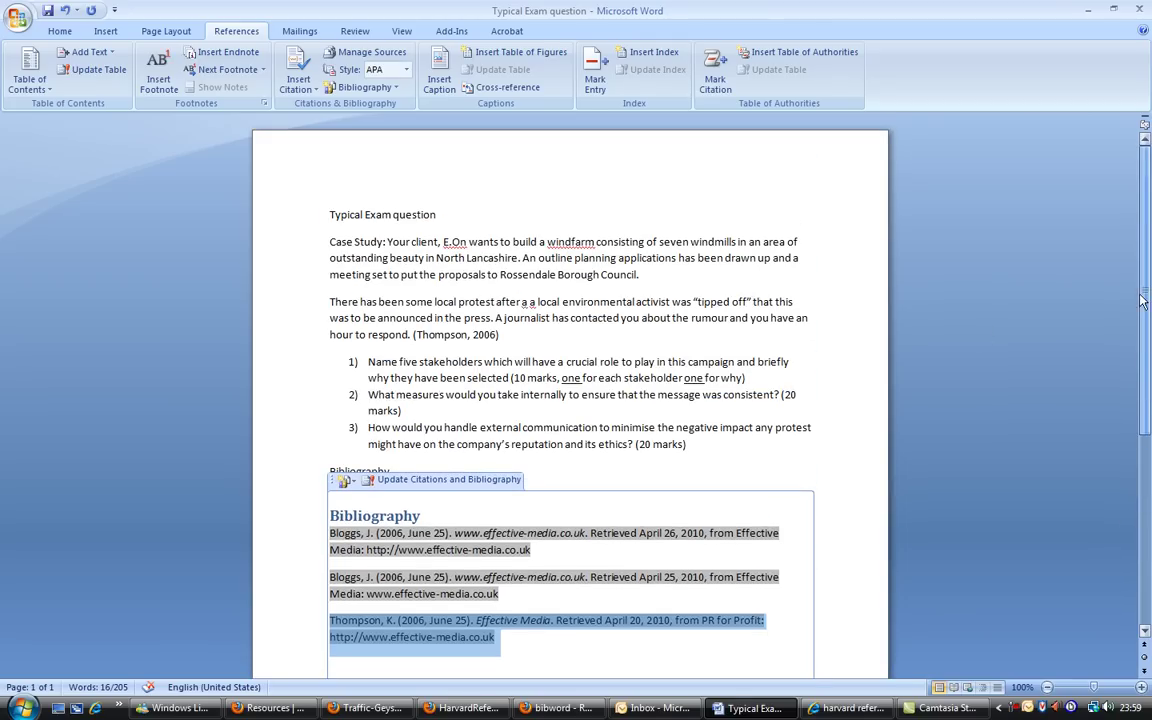
{"action": "left_click", "coordinate": [757, 450]}
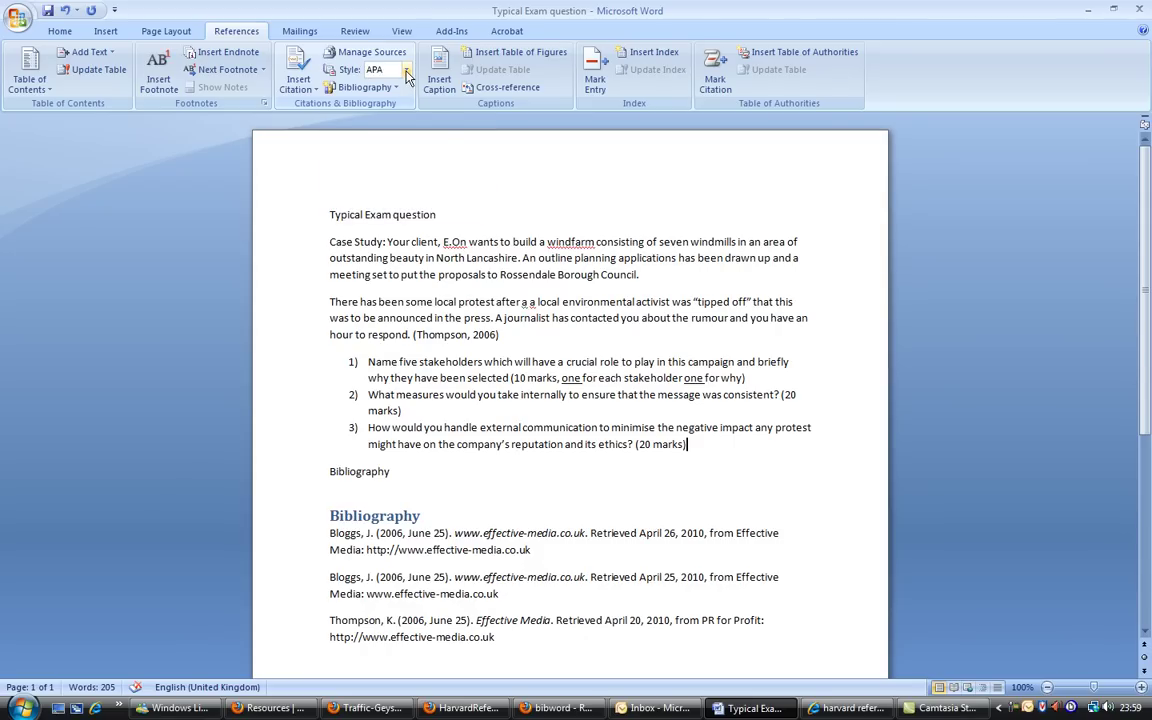
{"action": "left_click", "coordinate": [407, 70]}
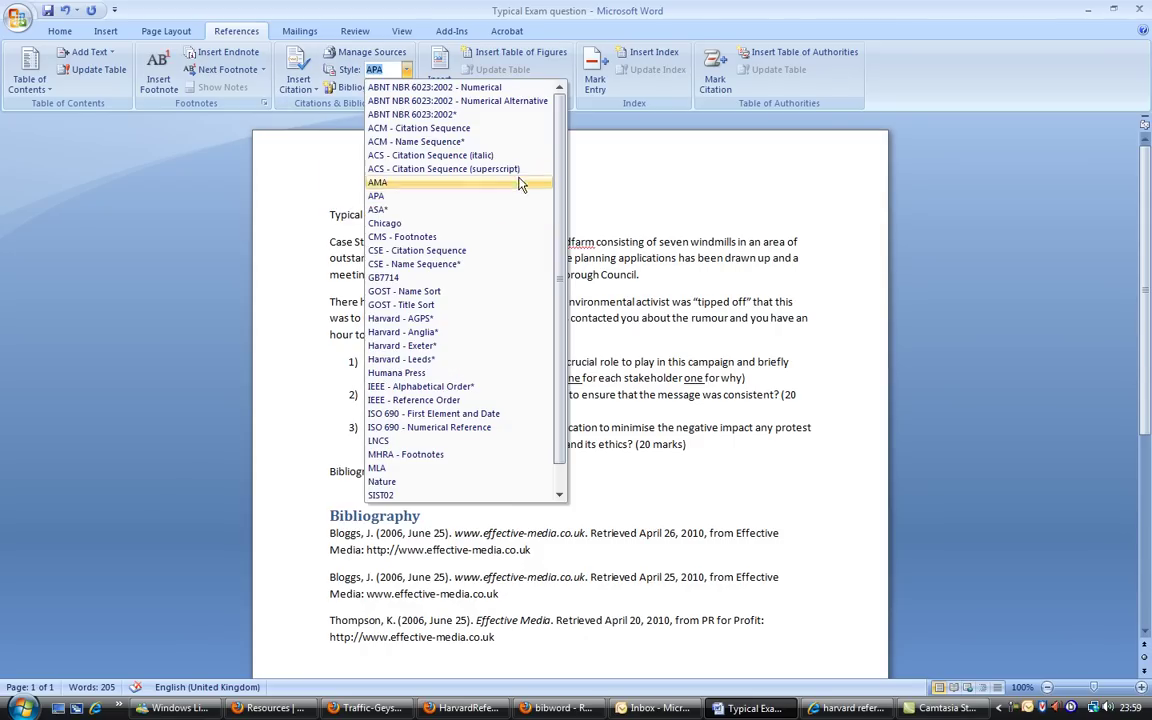
{"action": "scroll", "coordinate": [500, 145], "scroll_direction": "down", "scroll_amount": 1}
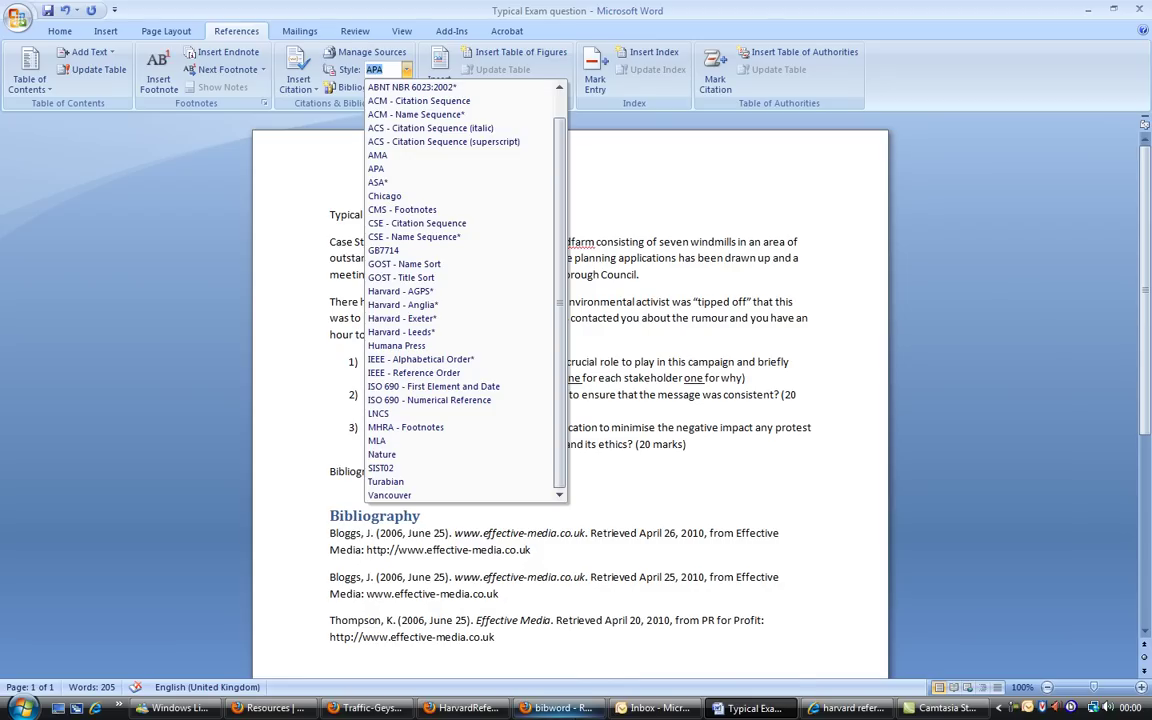
Switch to the BibWord styles page in Firefox and examine its downloads and the Word 2007 installation instructions
{"action": "left_click", "coordinate": [576, 709]}
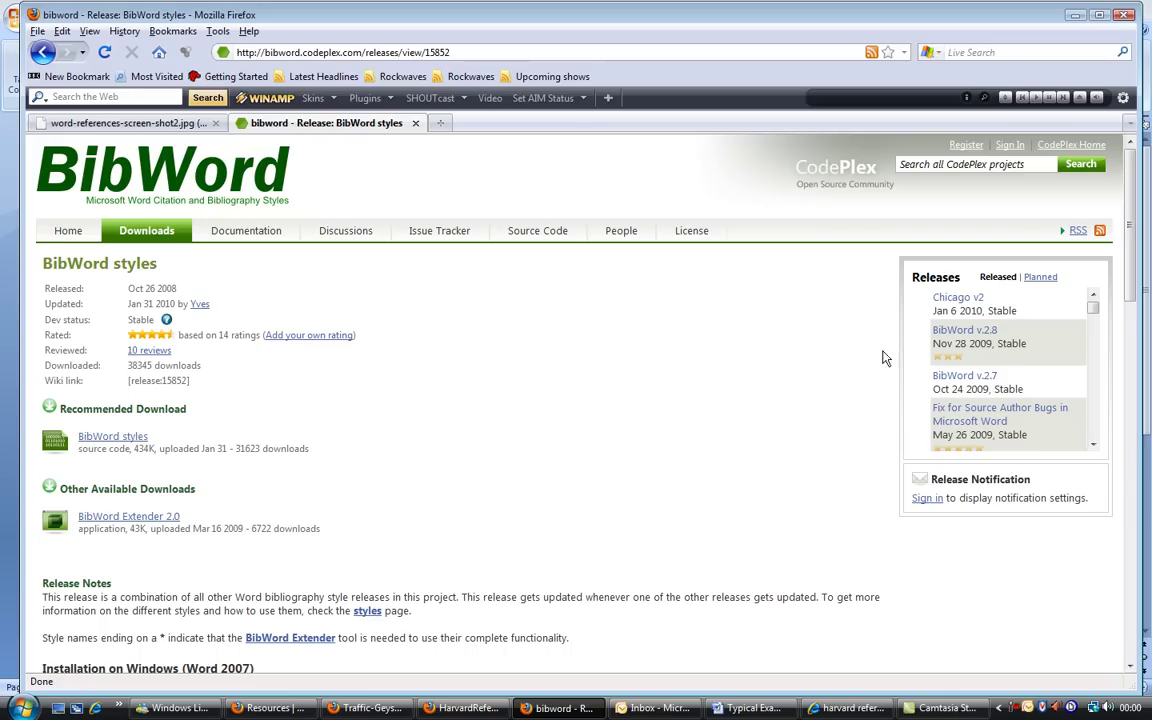
{"action": "scroll", "coordinate": [1122, 317], "scroll_direction": "down", "scroll_amount": 3}
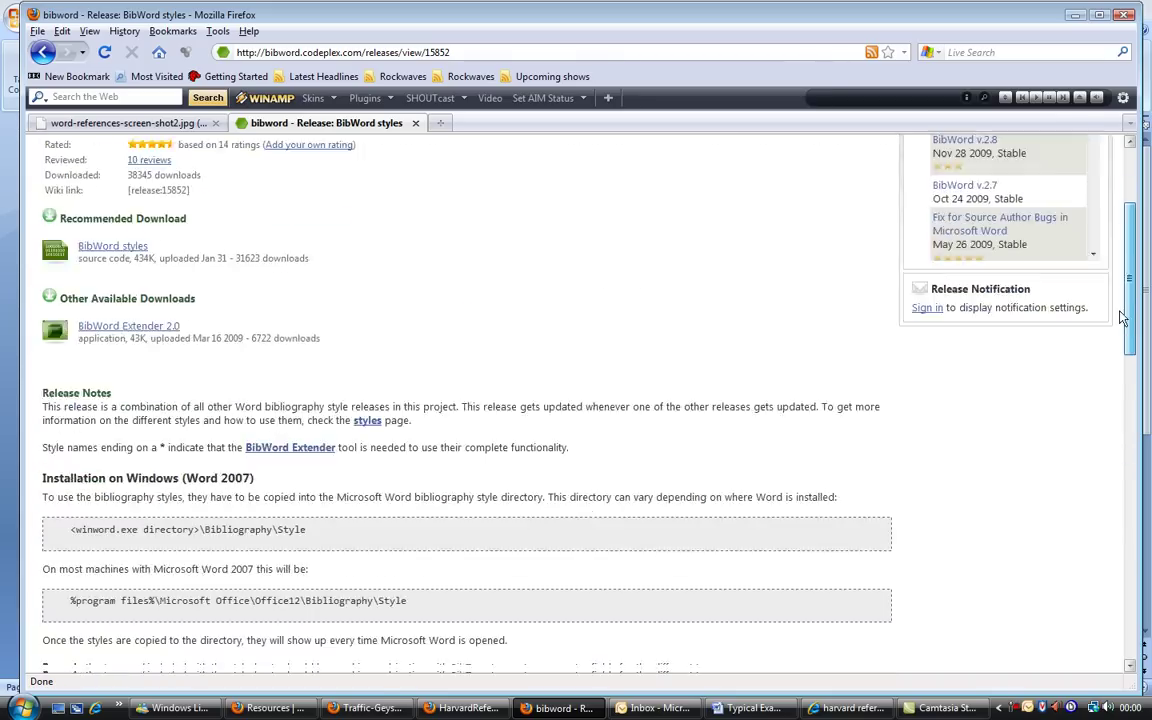
{"action": "left_click_drag", "start_coordinate": [1122, 317], "coordinate": [1107, 248]}
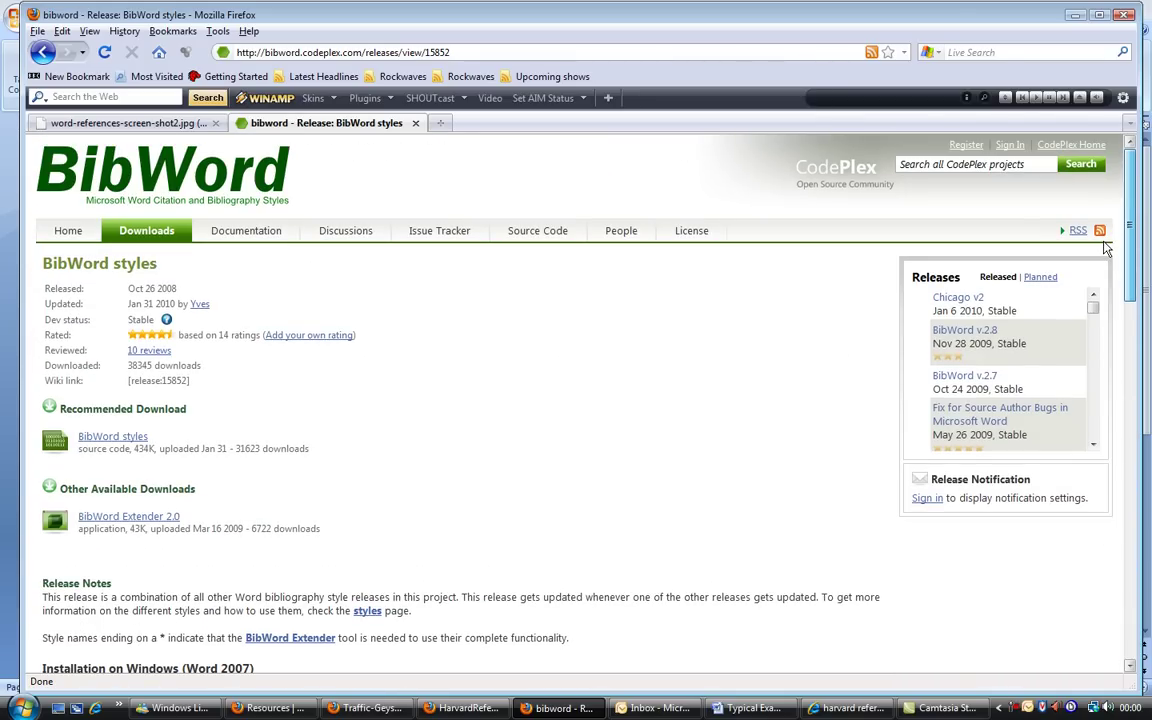
{"action": "left_click_drag", "start_coordinate": [1107, 248], "coordinate": [1103, 378]}
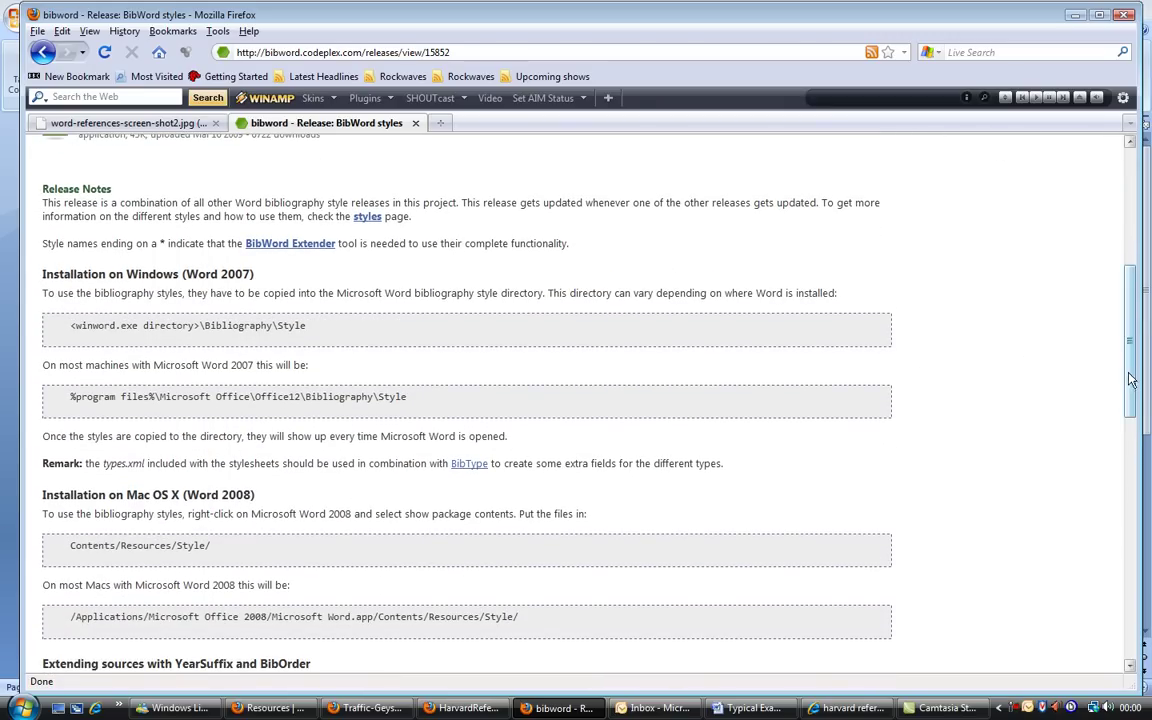
{"action": "scroll", "coordinate": [1136, 325], "scroll_direction": "up", "scroll_amount": 3}
{"action": "left_click_drag", "start_coordinate": [1136, 325], "coordinate": [1136, 255]}
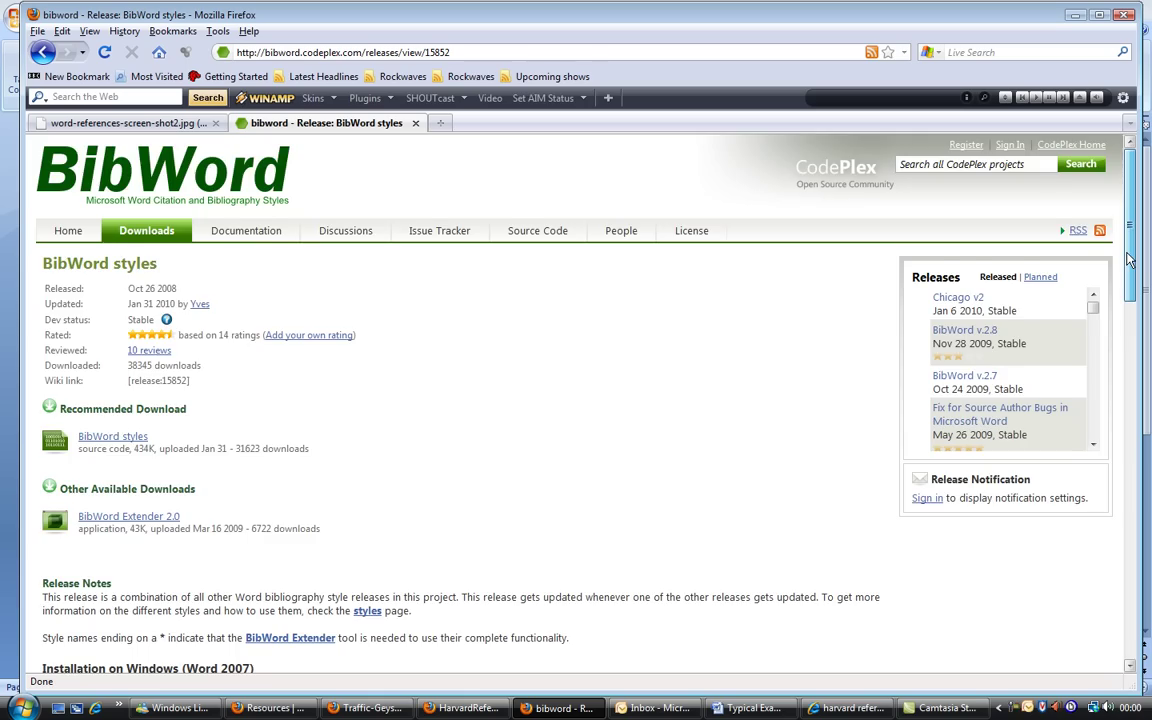
{"action": "left_click_drag", "start_coordinate": [1128, 260], "coordinate": [1100, 247]}
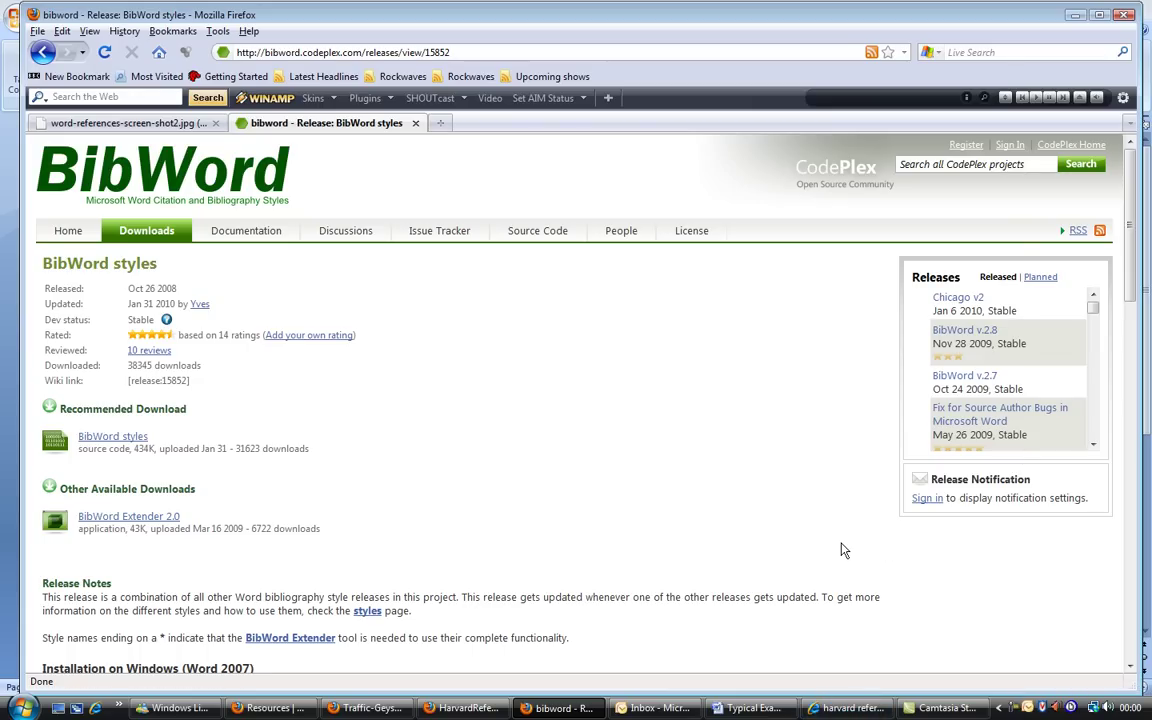
Switch to the Google results in Internet Explorer and open the article "How to make Word 2007 fully loaded for Harvard Referencing"
{"action": "left_click", "coordinate": [838, 708]}
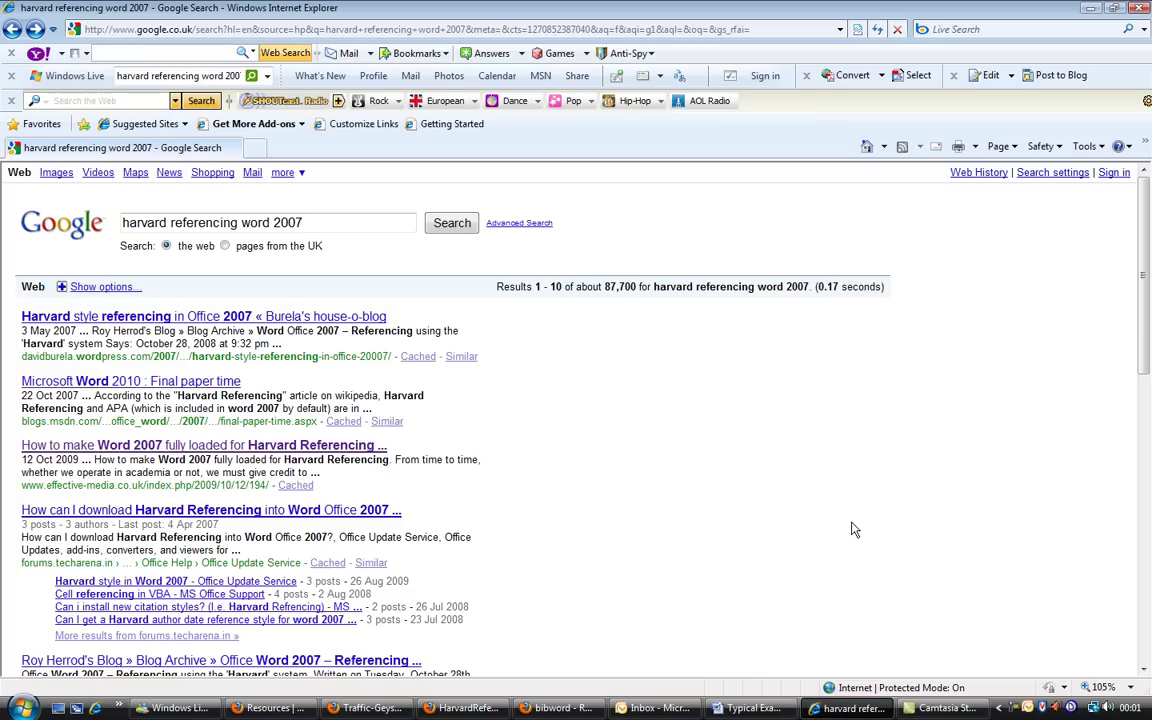
{"action": "left_click", "coordinate": [258, 452]}
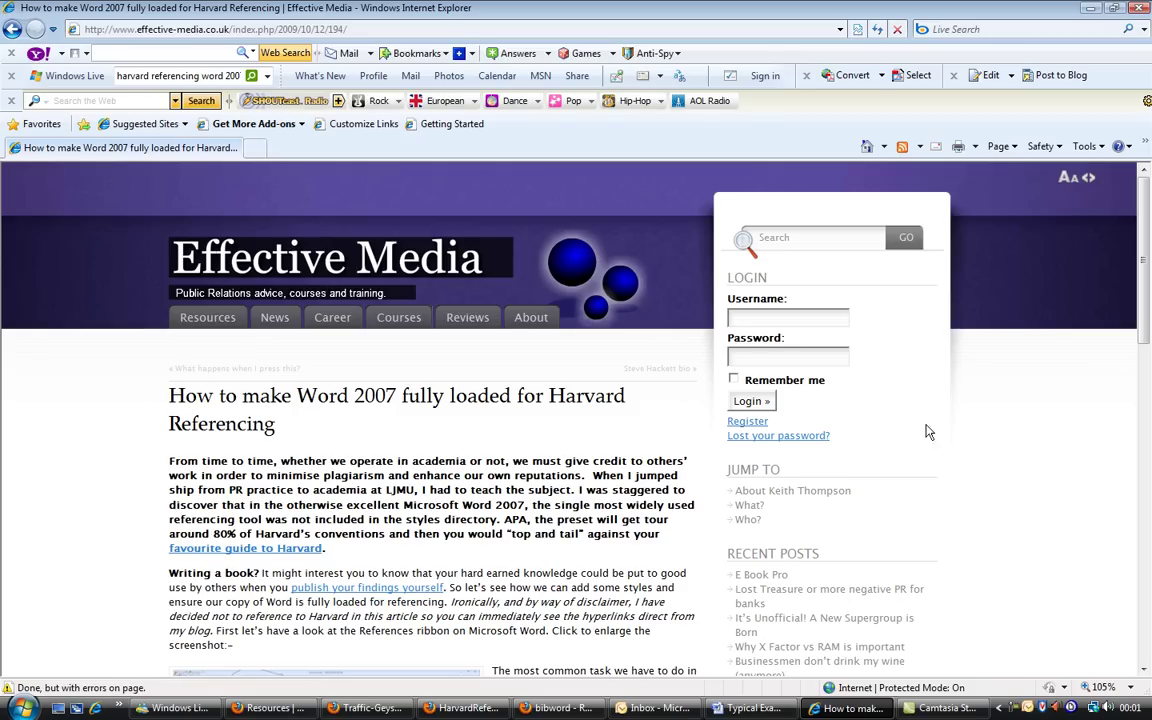
{"action": "left_click_drag", "start_coordinate": [1143, 285], "coordinate": [1145, 359]}
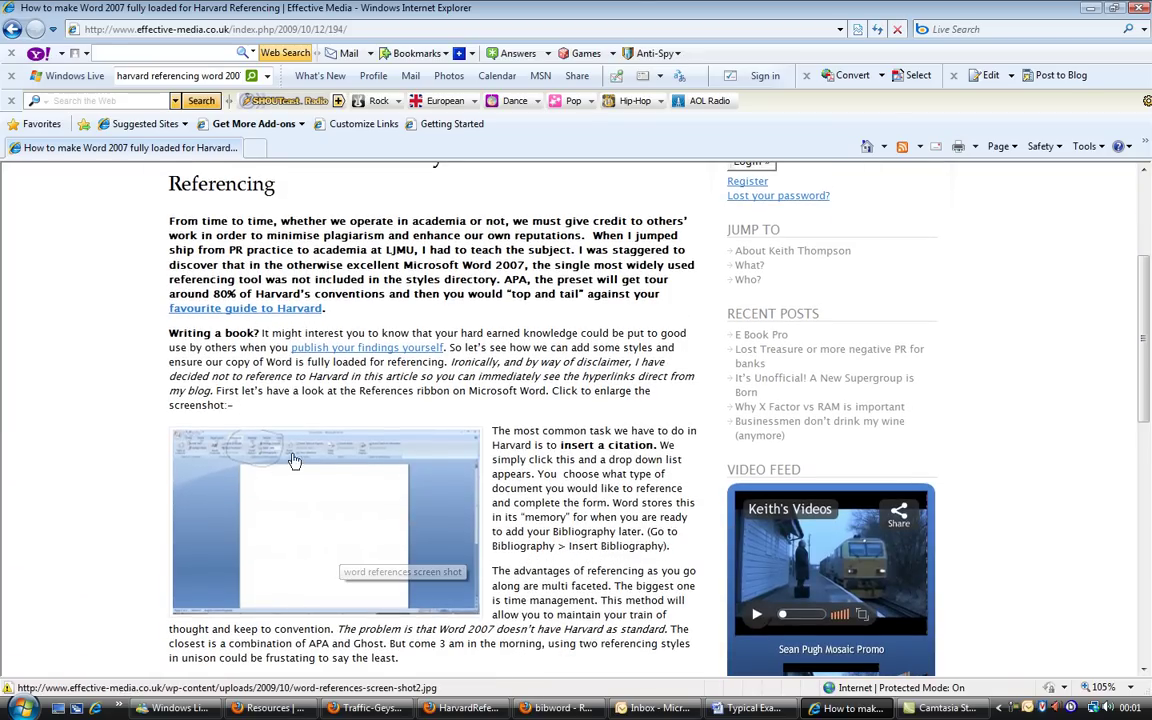
Open the article's "favourite guide to Harvard" link, refuse the AOL program request and maximize the new browser window
{"action": "left_click_drag", "start_coordinate": [166, 309], "coordinate": [300, 312]}
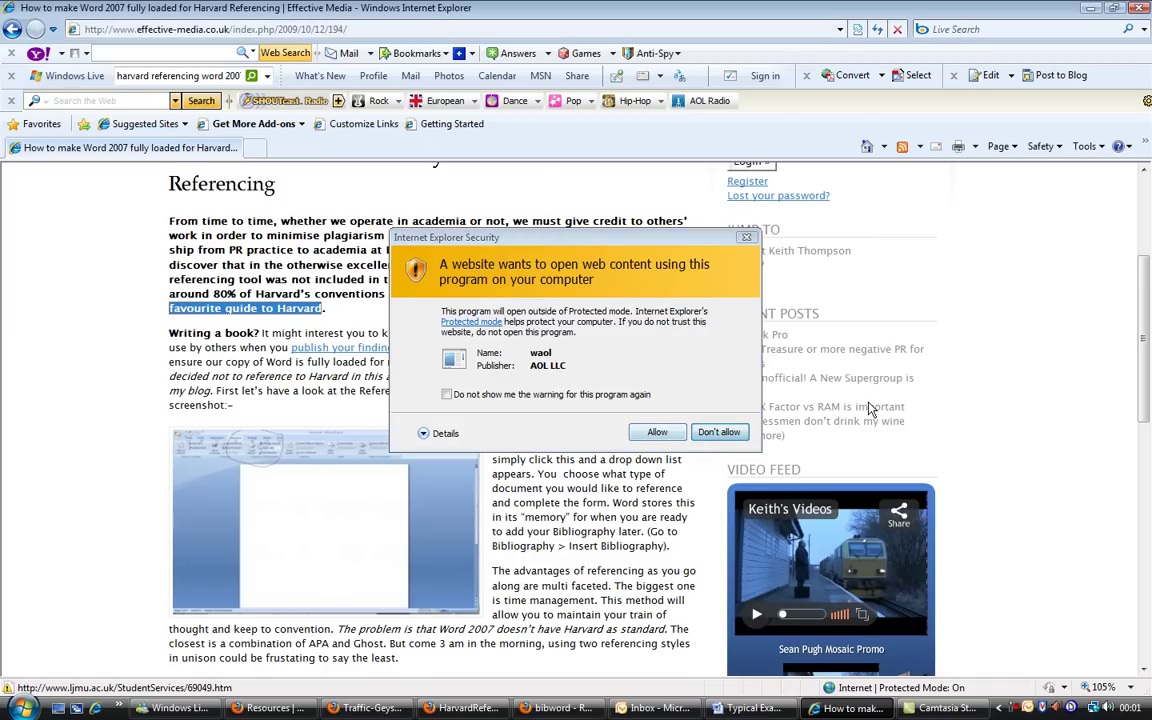
{"action": "left_click", "coordinate": [722, 432]}
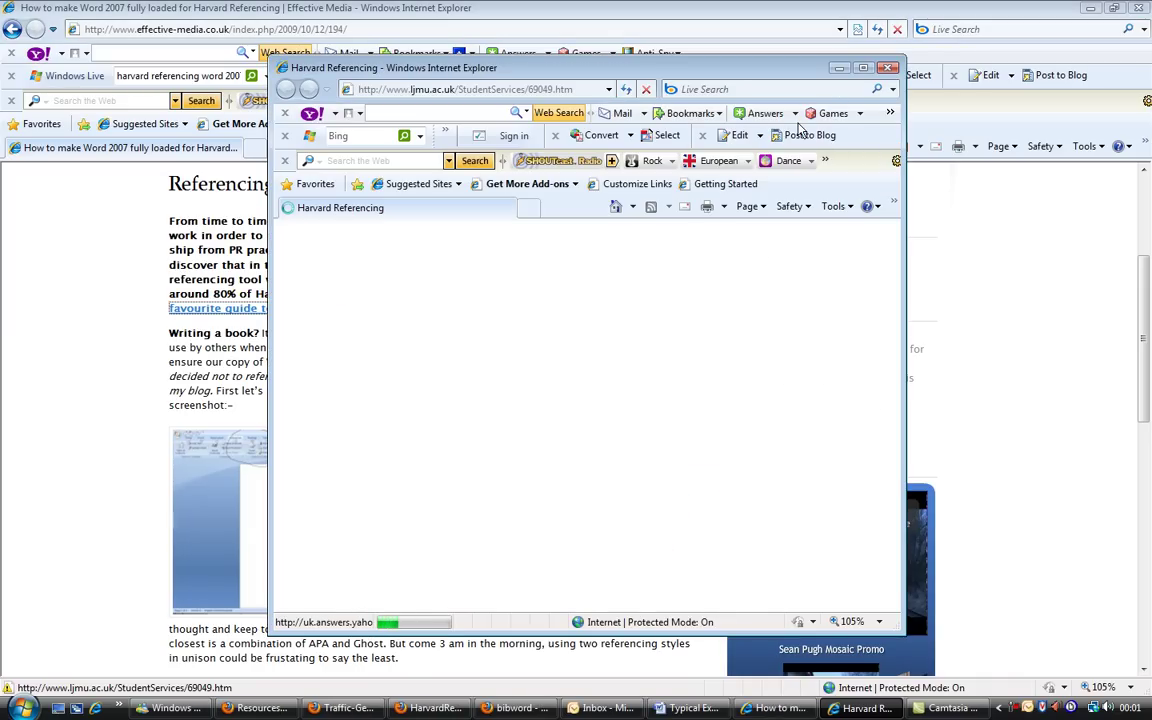
{"action": "left_click", "coordinate": [864, 69]}
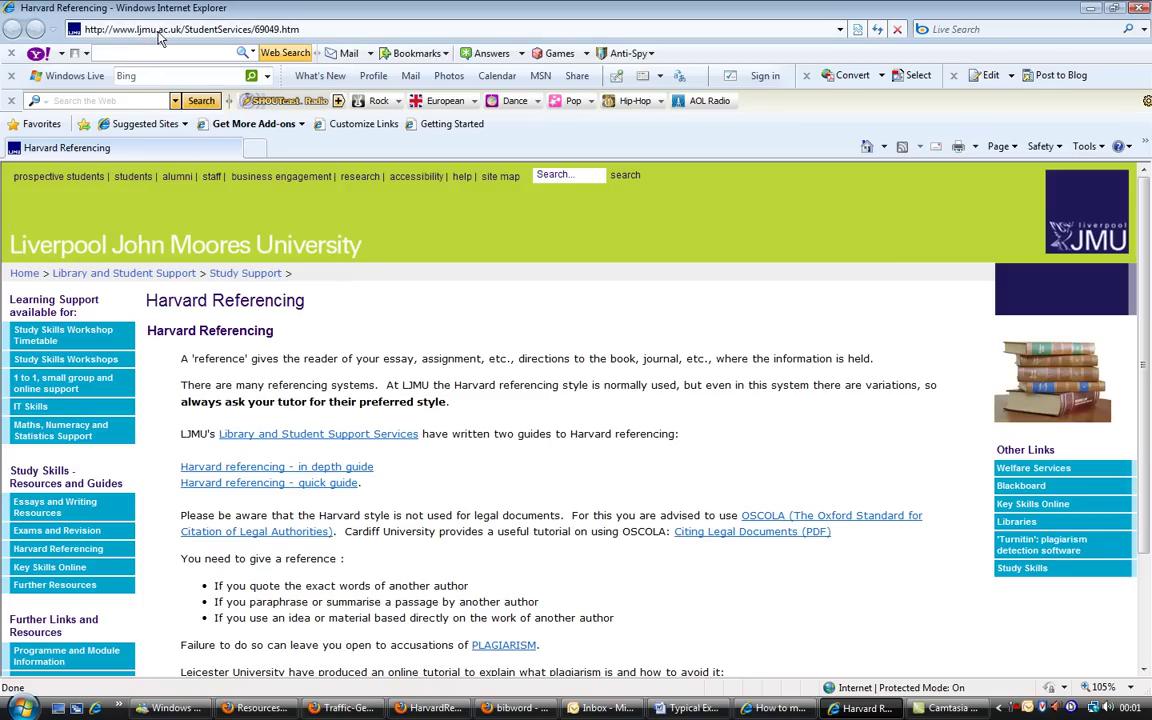
Return to the article on making Word 2007 fully loaded for Harvard Referencing and examine its introduction and its Bibword and Neil's Toolbox recommendations
{"action": "left_click", "coordinate": [568, 175]}
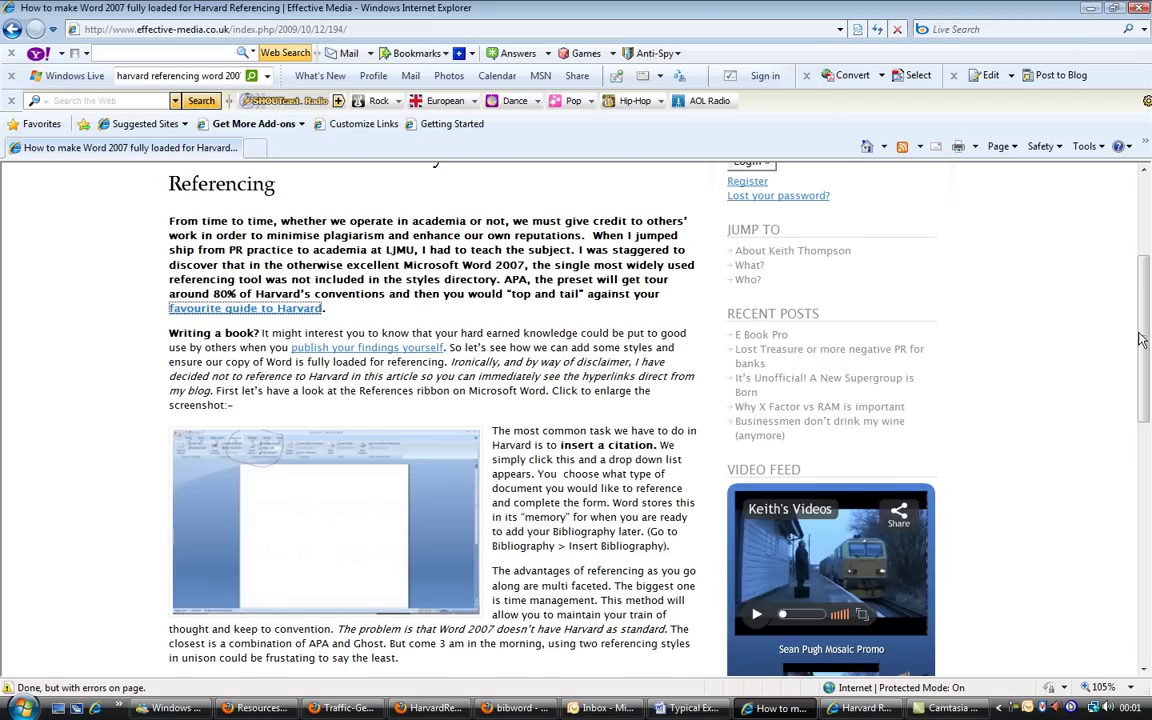
{"action": "left_click_drag", "start_coordinate": [1146, 338], "coordinate": [1140, 283]}
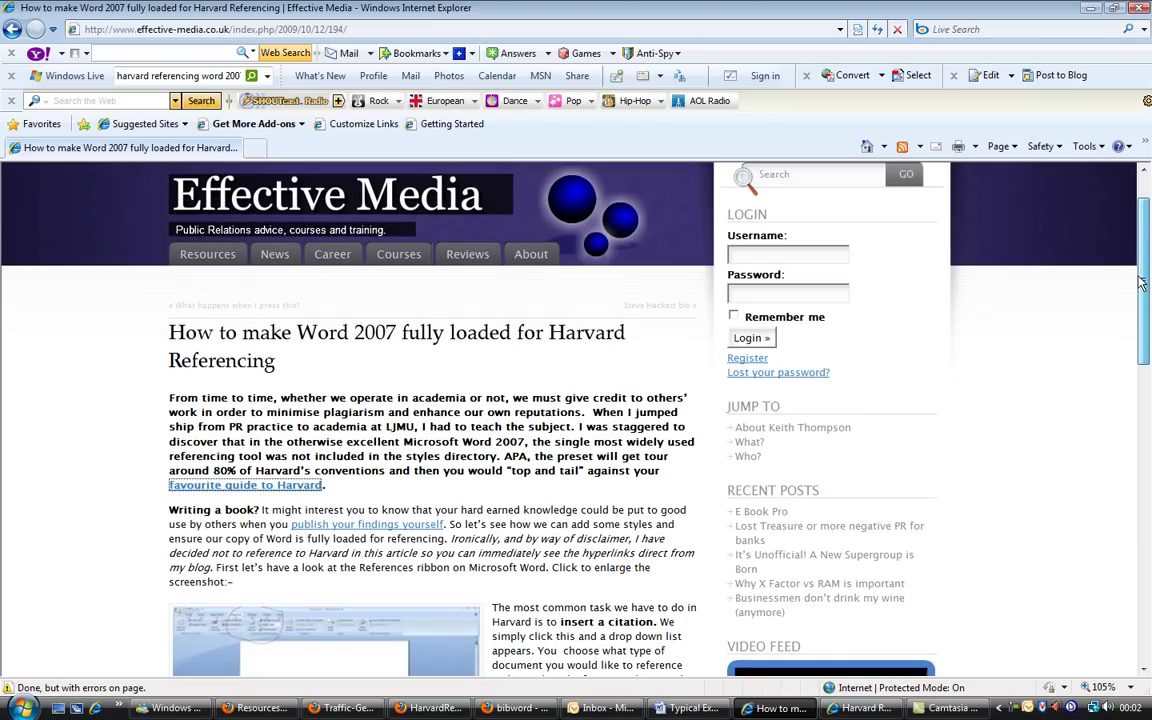
{"action": "left_click_drag", "start_coordinate": [1140, 283], "coordinate": [1140, 253]}
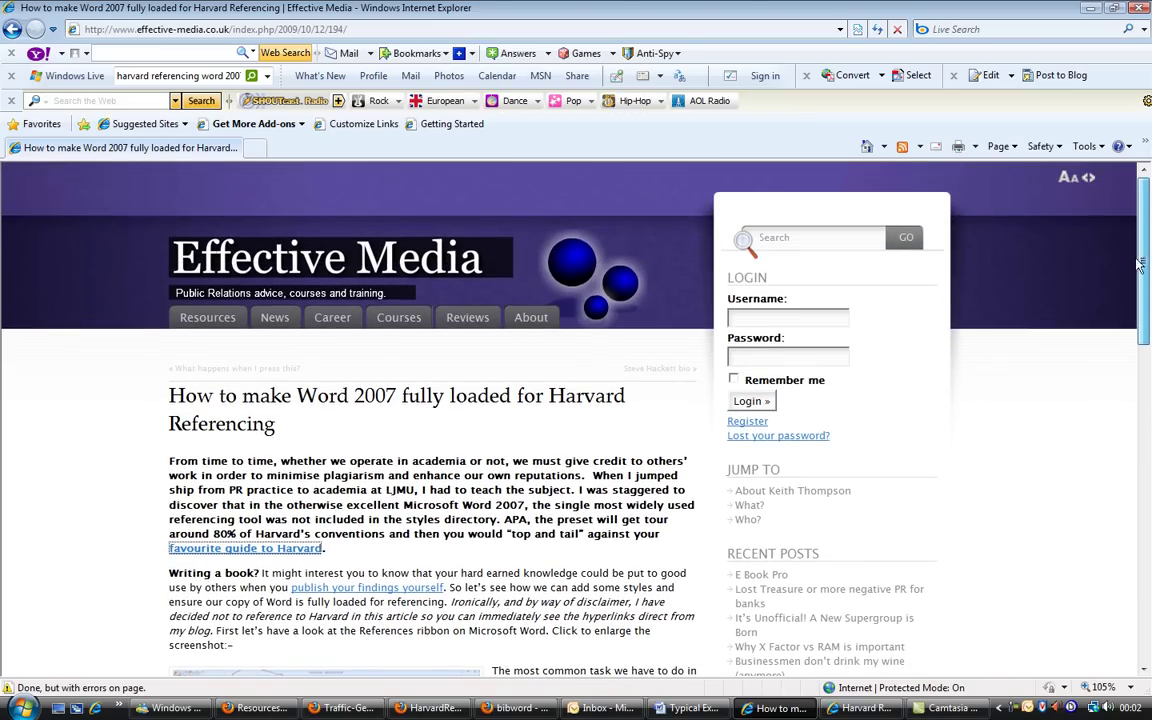
{"action": "mouse_move", "coordinate": [1140, 253]}
{"action": "left_mouse_down"}
{"action": "mouse_move", "coordinate": [1145, 290]}
{"action": "mouse_move", "coordinate": [1143, 249]}
{"action": "left_mouse_up"}
{"action": "left_click_drag", "start_coordinate": [1140, 248], "coordinate": [1132, 412]}
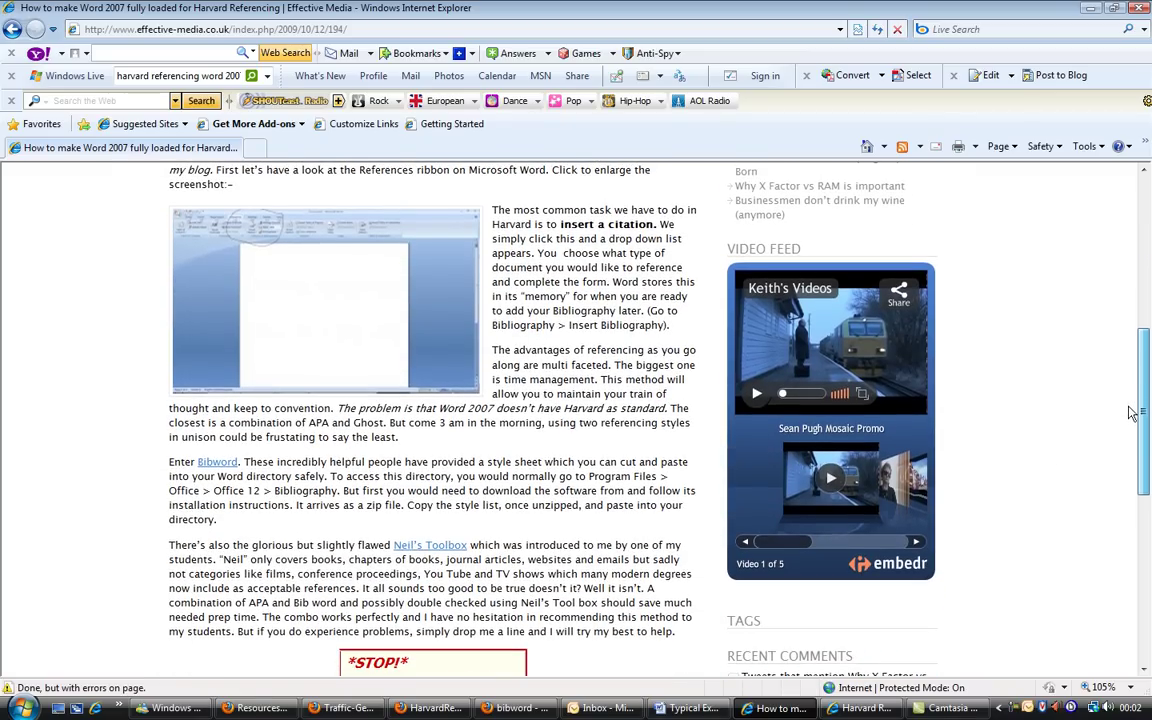
Open the article's Neil's Toolbox link, examine the Harvard Reference Generator's reference types and go back to the start of the article
{"action": "left_click", "coordinate": [428, 545]}
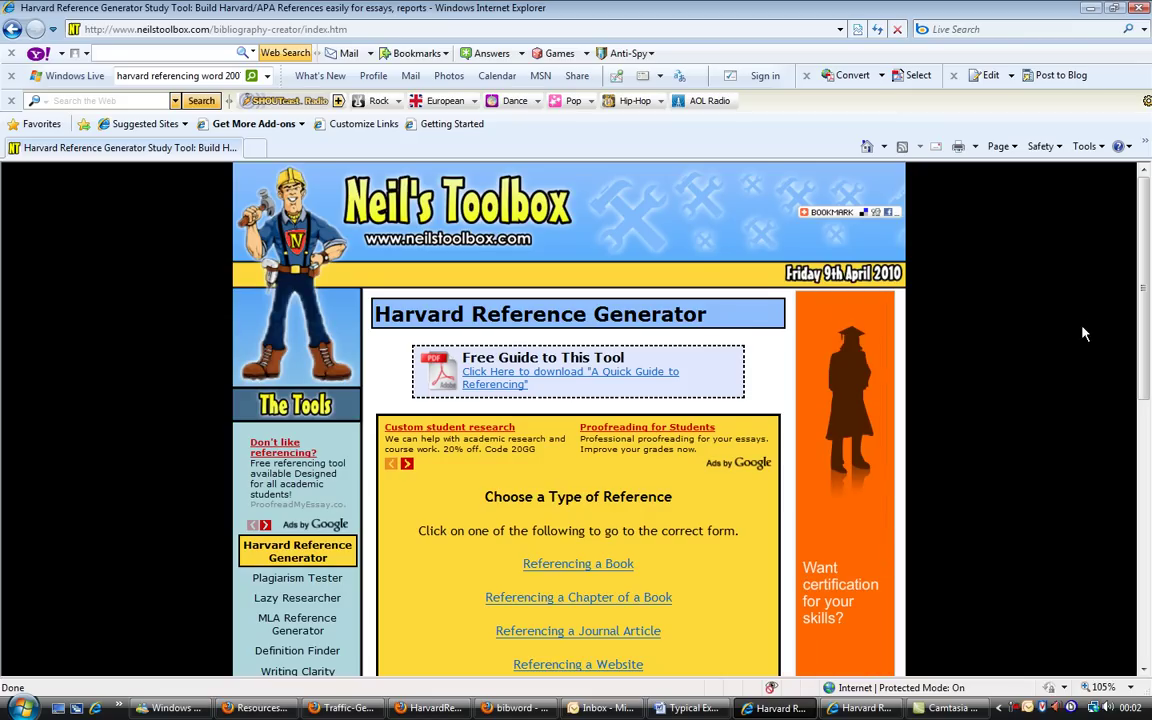
{"action": "left_click_drag", "start_coordinate": [1145, 308], "coordinate": [1124, 386]}
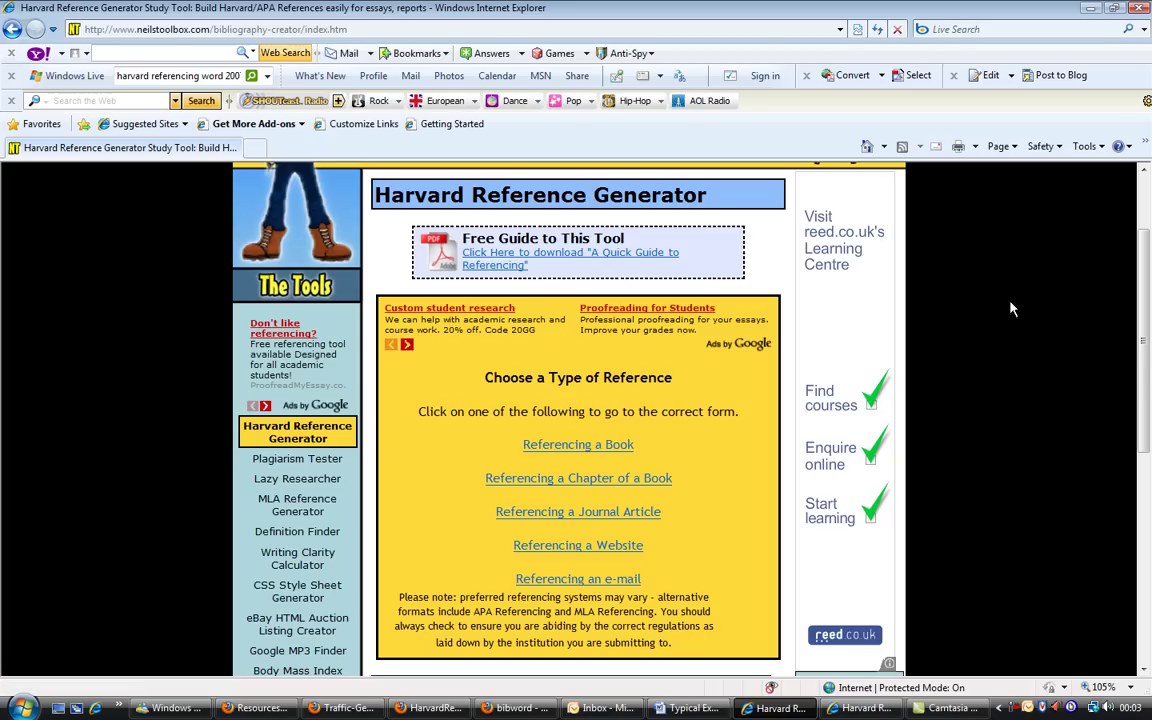
{"action": "scroll", "coordinate": [1139, 360], "scroll_direction": "up", "scroll_amount": 2}
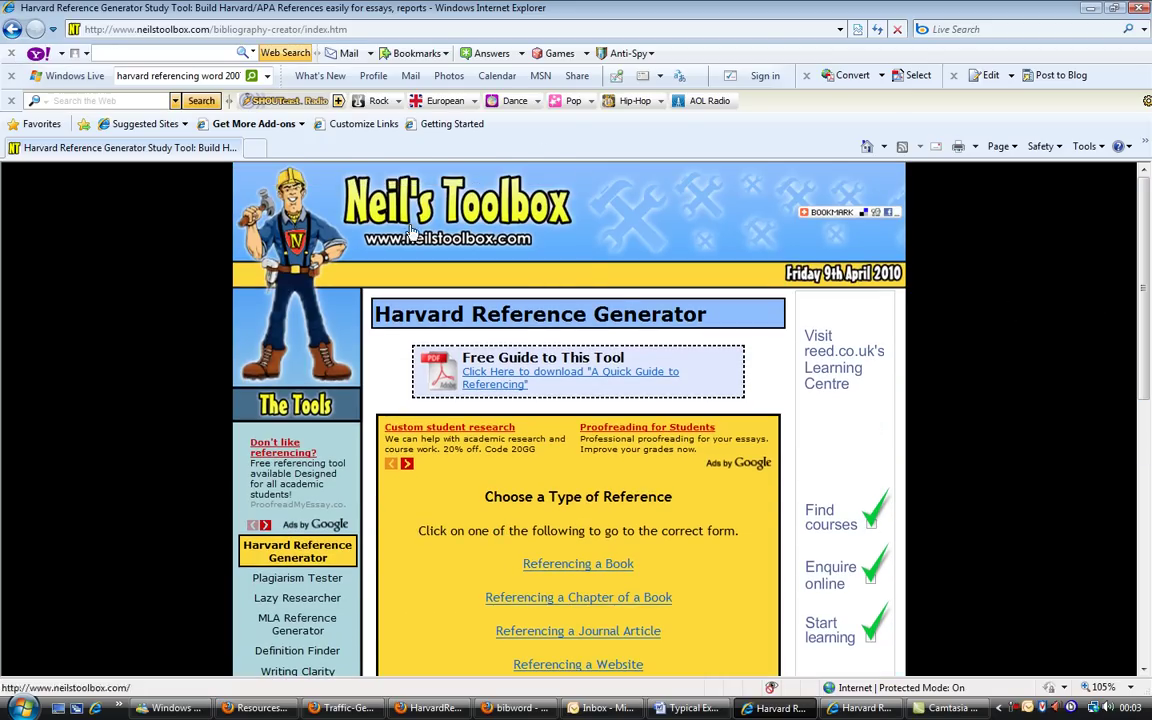
{"action": "left_click", "coordinate": [12, 30]}
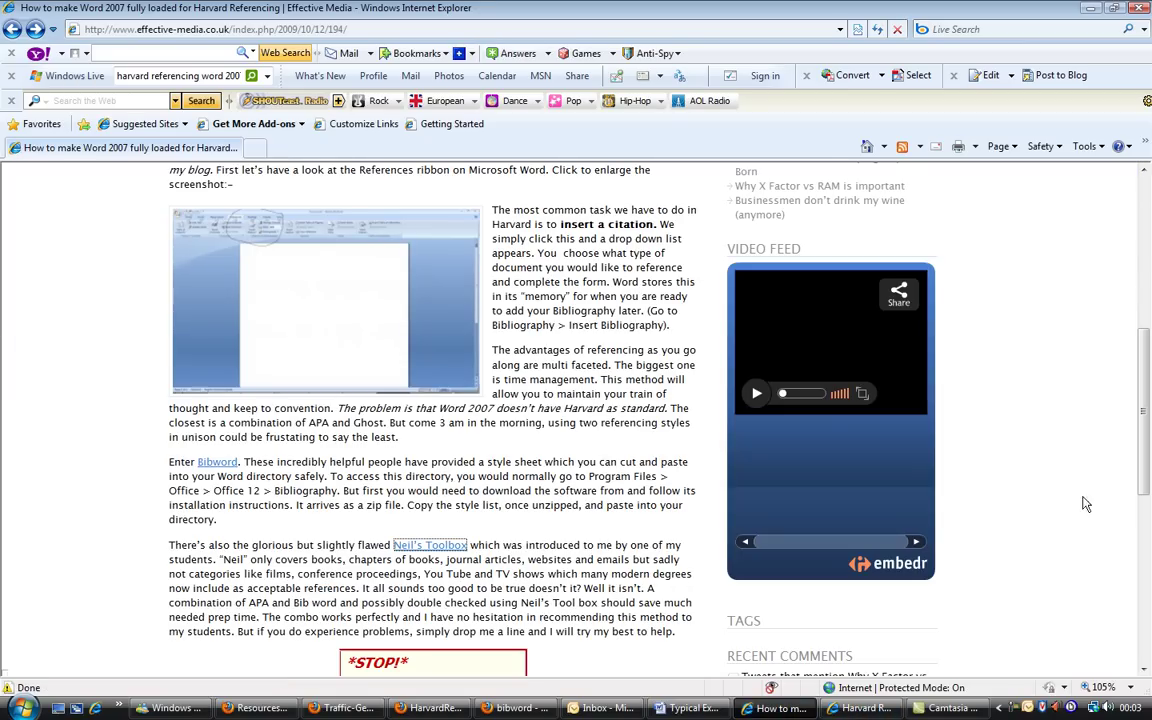
{"action": "left_click_drag", "start_coordinate": [1146, 420], "coordinate": [1146, 305]}
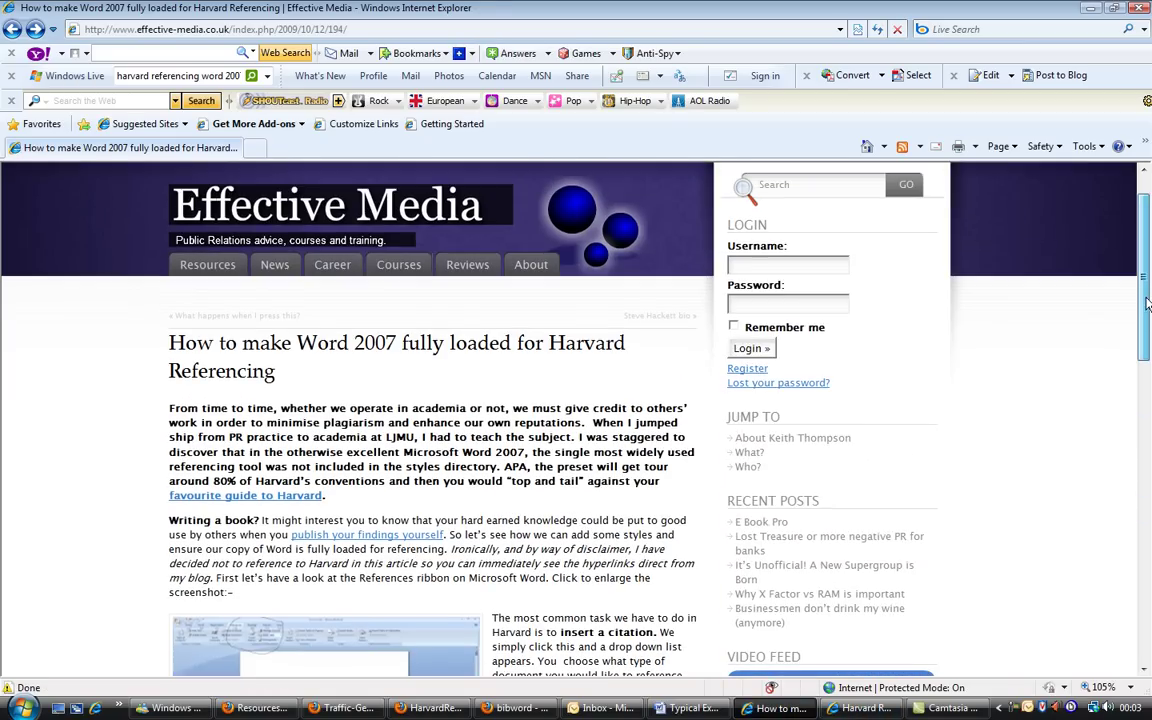